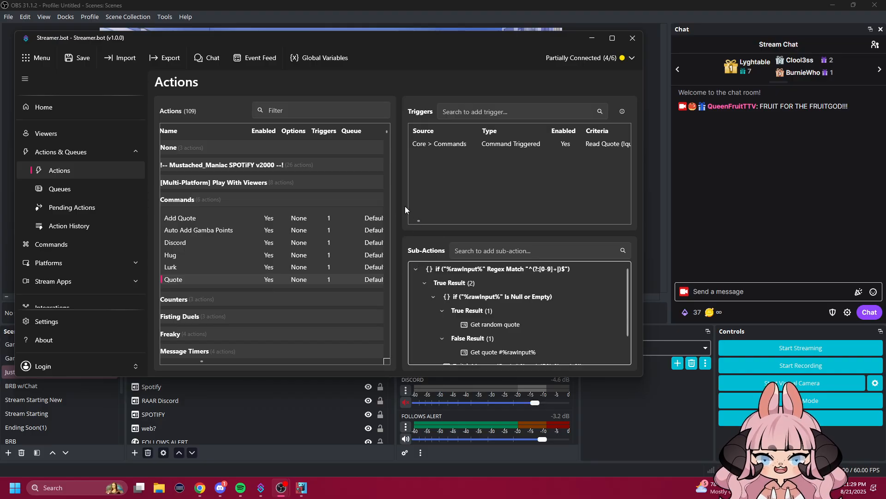
# Select the Add Quote action in the Commands group to show its trigger and sub-actions
pyautogui.scroll(-1, 296, 231)
pyautogui.scroll(1, 277, 254)
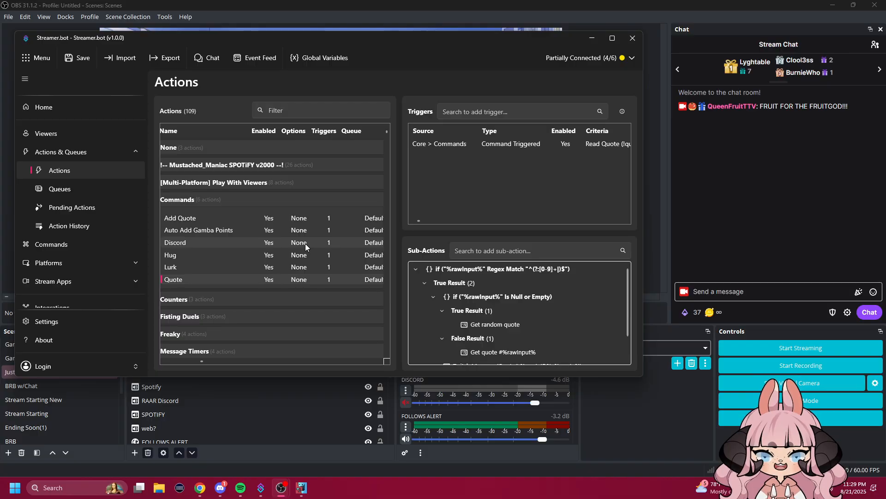
pyautogui.click(203, 218)
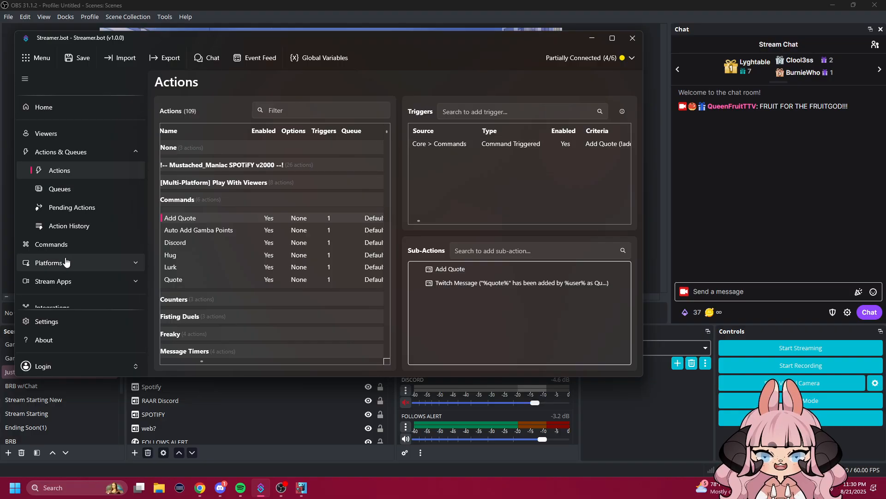
# Review the Add Quote command's phrases, permissions and cooldowns, closing its settings without changes
pyautogui.click(70, 243)
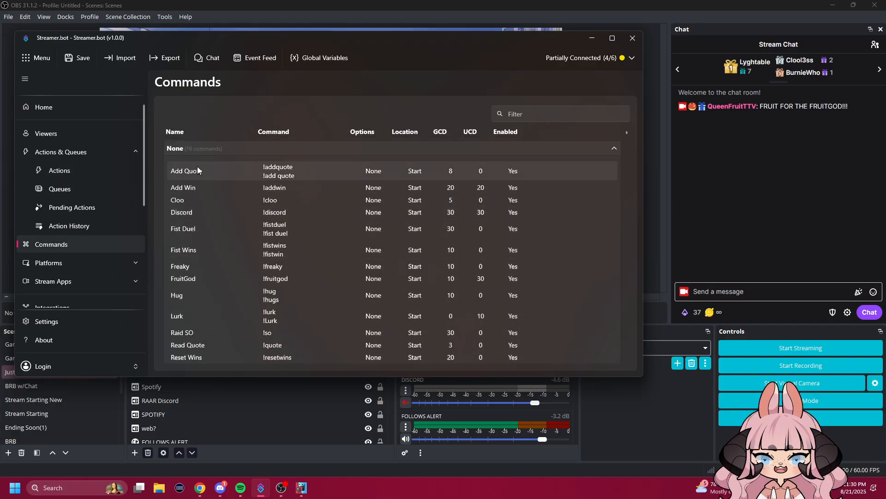
pyautogui.doubleClick(189, 174)
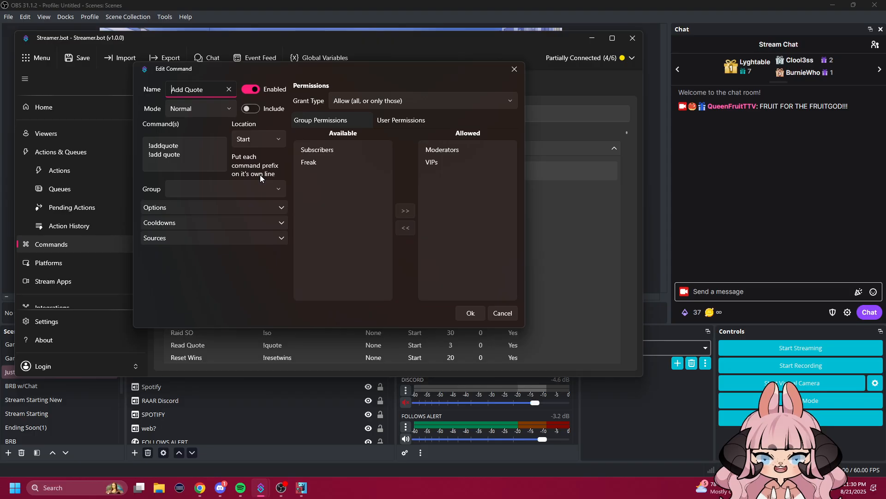
pyautogui.moveTo(181, 156); pyautogui.dragTo(146, 157)
pyautogui.click(163, 157)
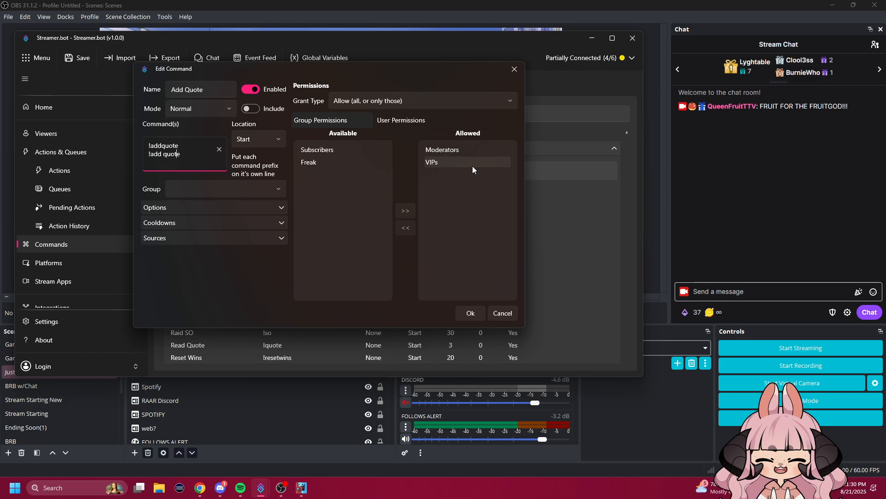
pyautogui.click(278, 226)
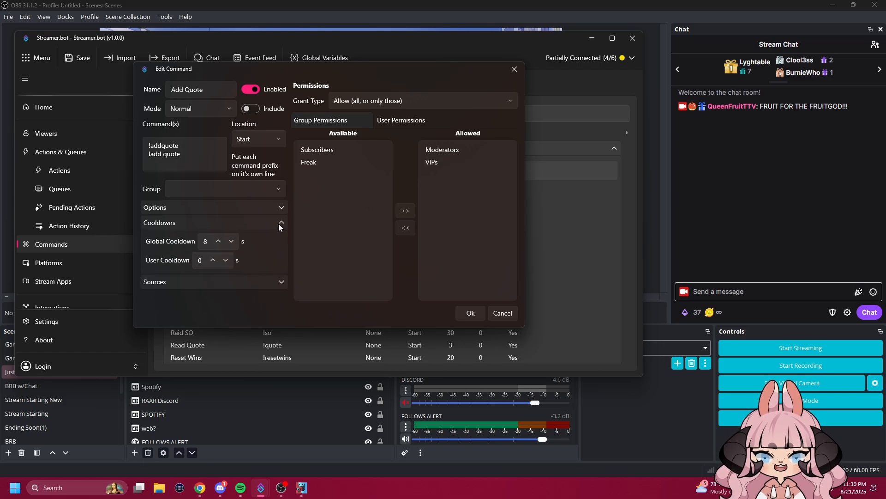
pyautogui.click(502, 318)
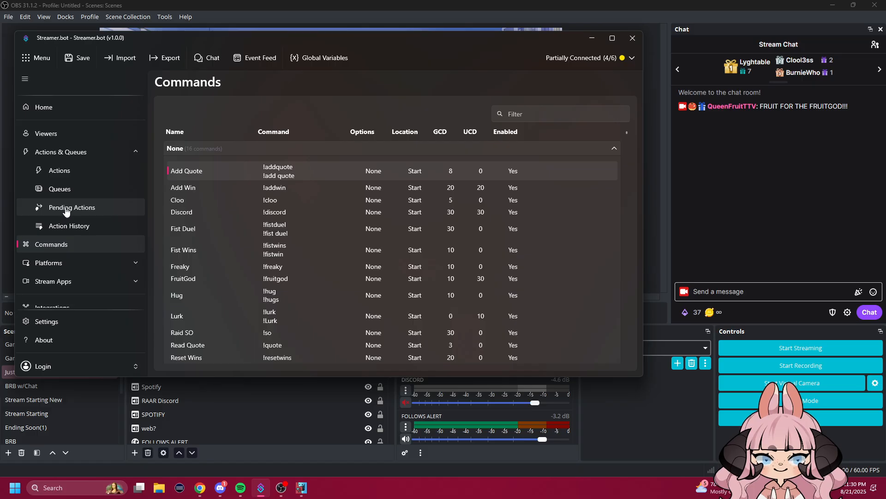
# Return to the actions list and view the settings of the Add Quote action's first sub-action
pyautogui.click(78, 178)
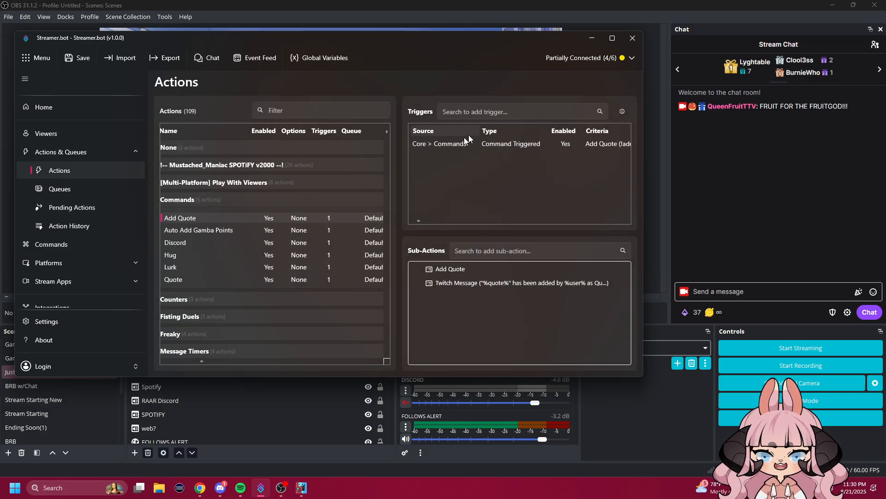
pyautogui.doubleClick(445, 268)
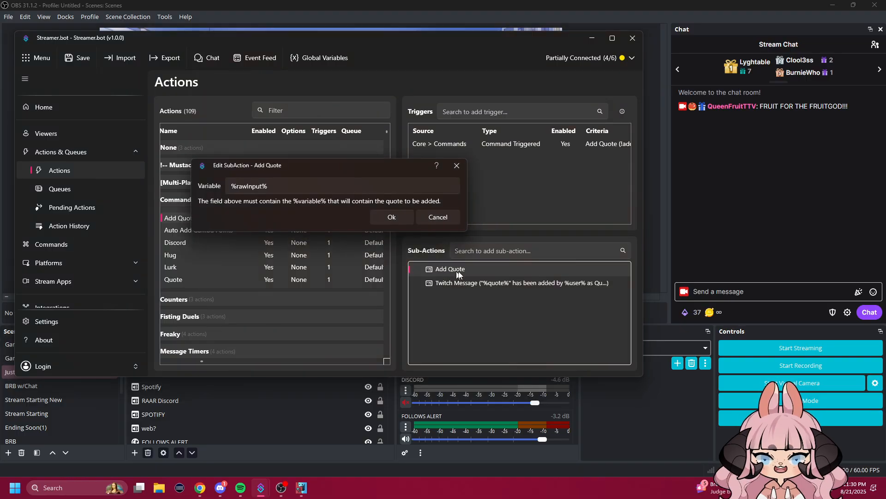
pyautogui.click(446, 219)
pyautogui.rightClick(470, 315)
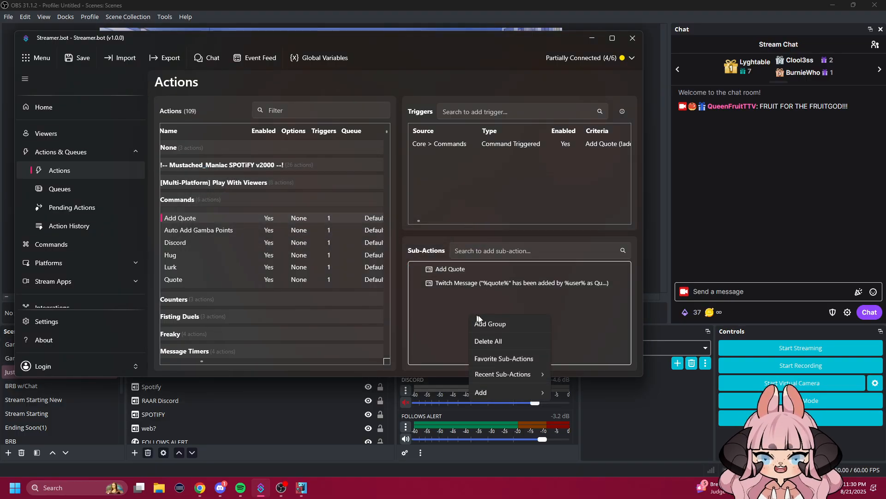
pyautogui.moveTo(480, 392)
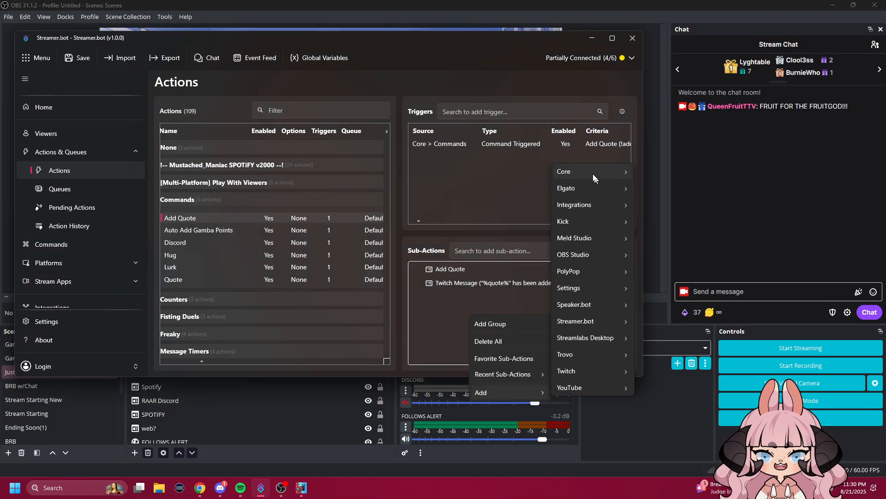
pyautogui.moveTo(593, 175)
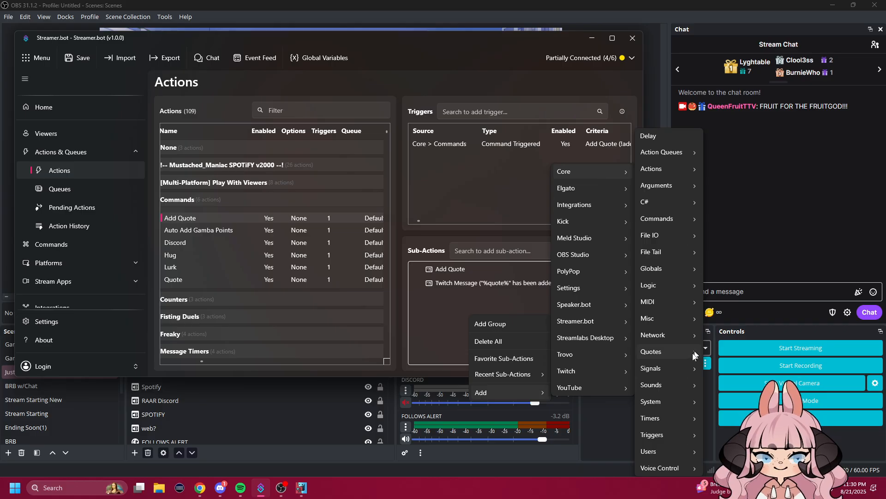
pyautogui.moveTo(695, 355)
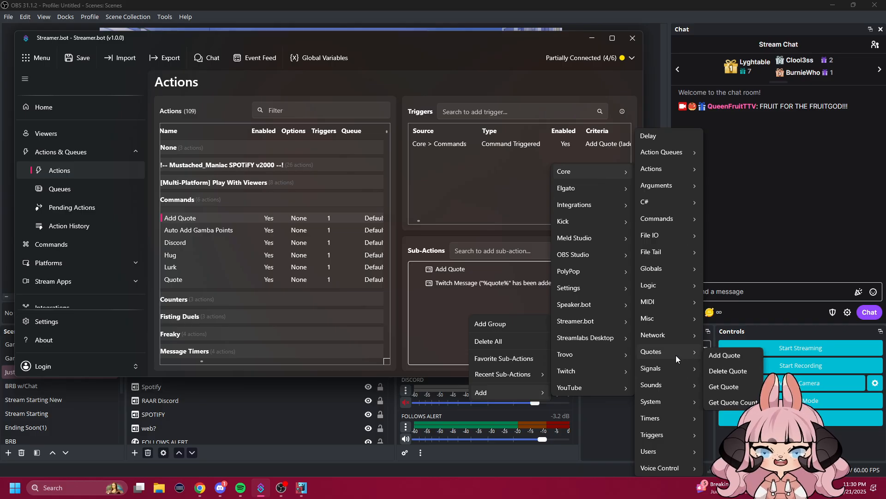
pyautogui.click(726, 356)
pyautogui.click(437, 217)
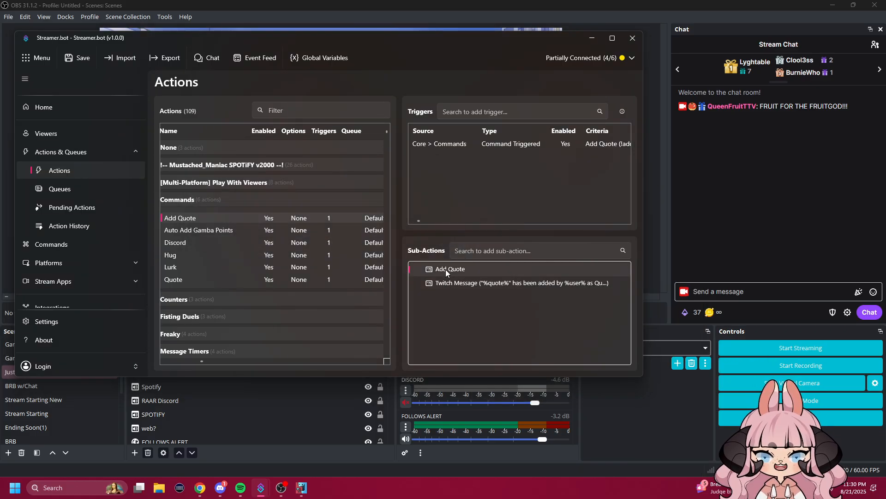
# Examine the %rawInput% variable in the Add Quote sub-action and close the dialog without changes
pyautogui.doubleClick(445, 270)
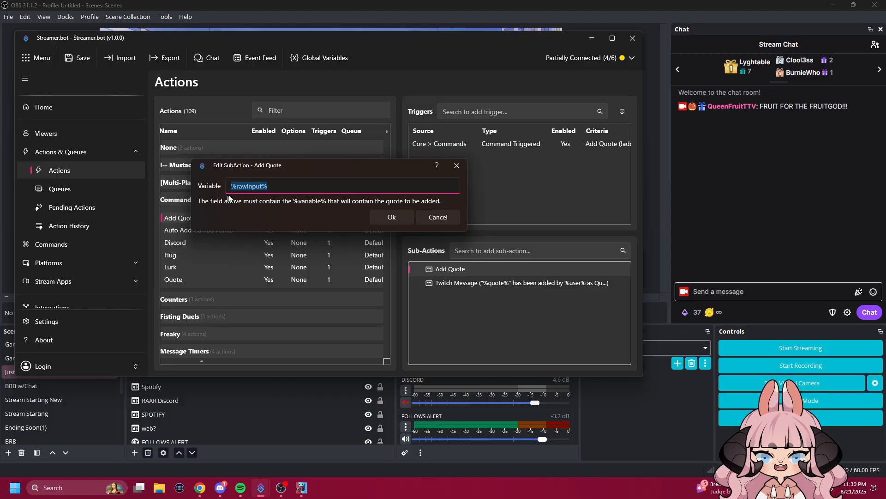
pyautogui.click(276, 187)
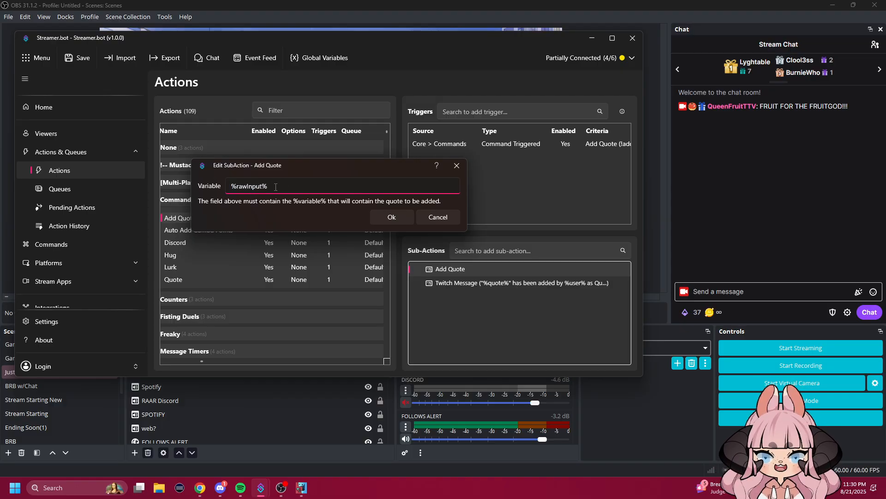
pyautogui.doubleClick(275, 187)
pyautogui.click(279, 189)
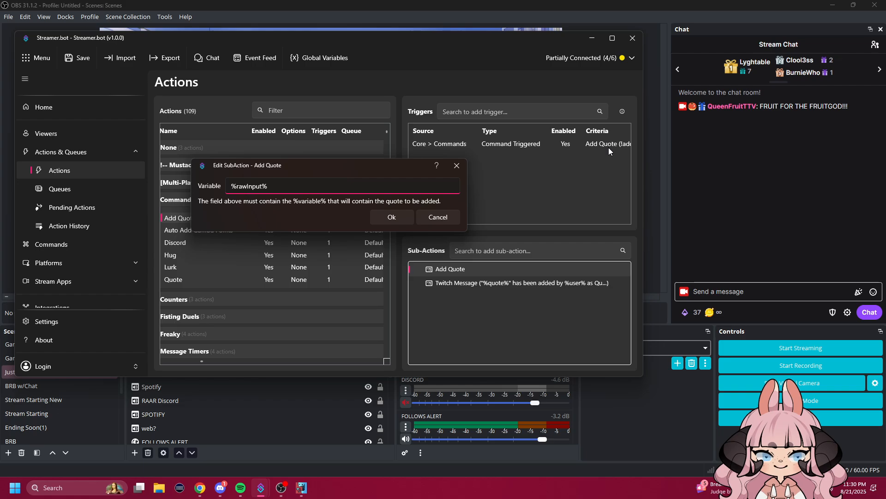
pyautogui.click(438, 217)
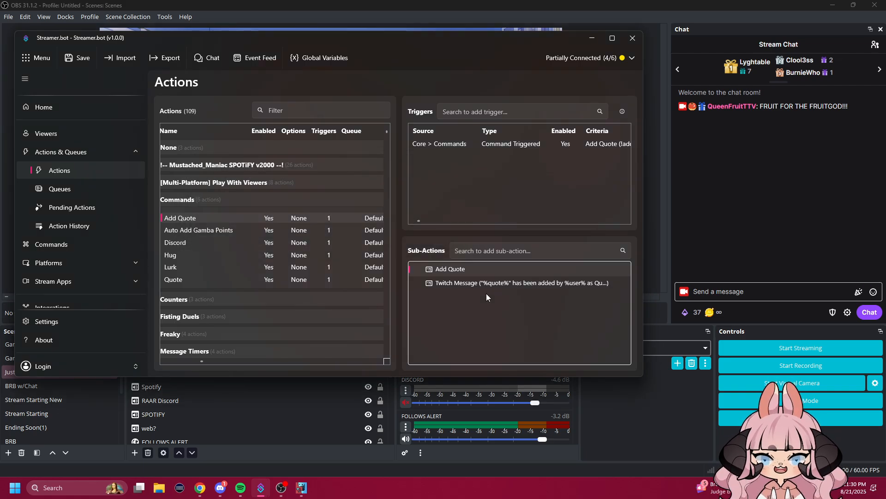
# Examine the Twitch message sub-action of the Add Quote action, reading its %quote%, %user% and %quoteId% variables, without changing it
pyautogui.click(462, 284)
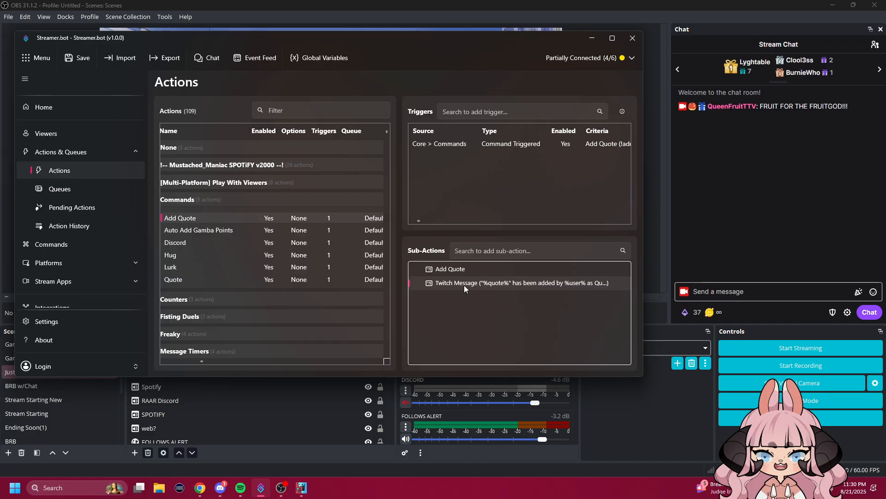
pyautogui.doubleClick(465, 284)
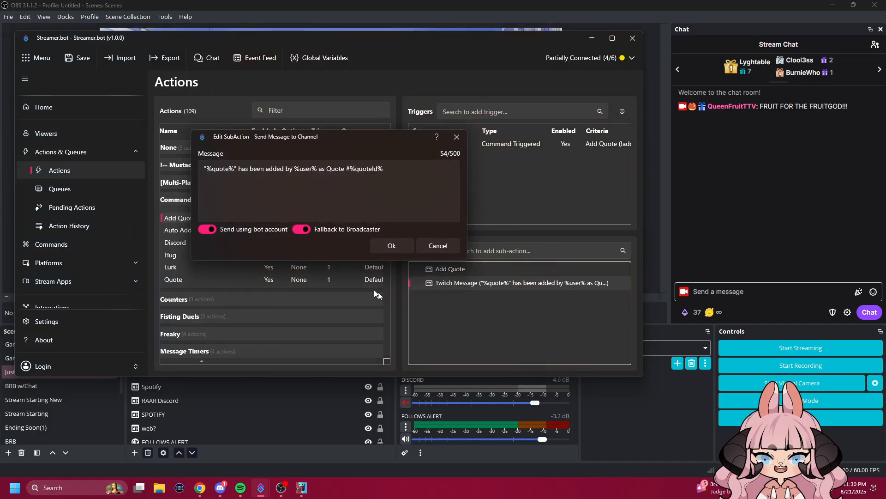
pyautogui.click(441, 248)
pyautogui.rightClick(450, 308)
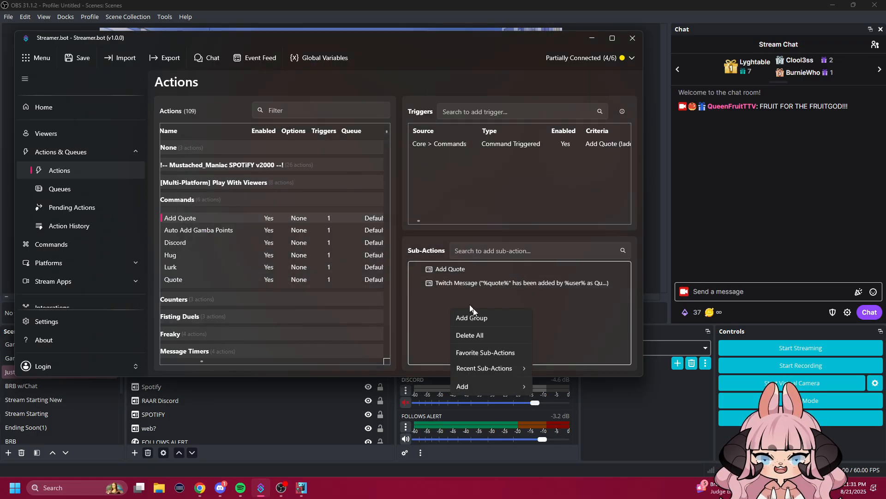
pyautogui.click(456, 282)
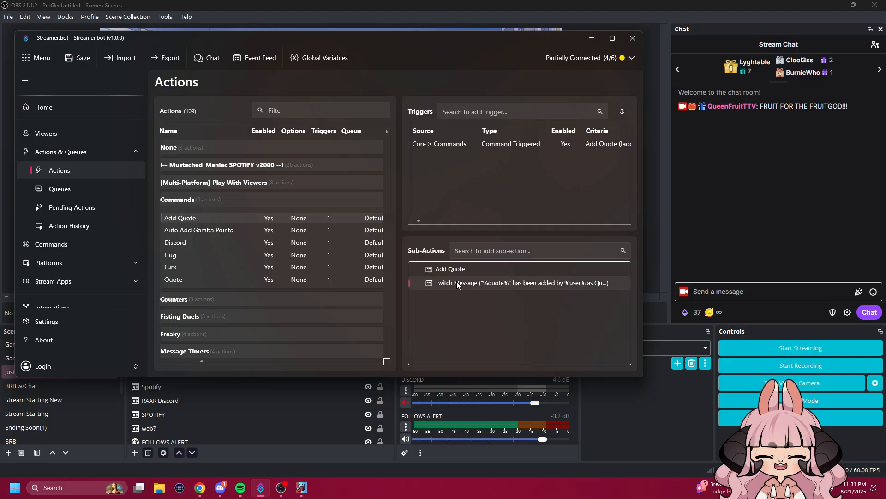
pyautogui.doubleClick(456, 281)
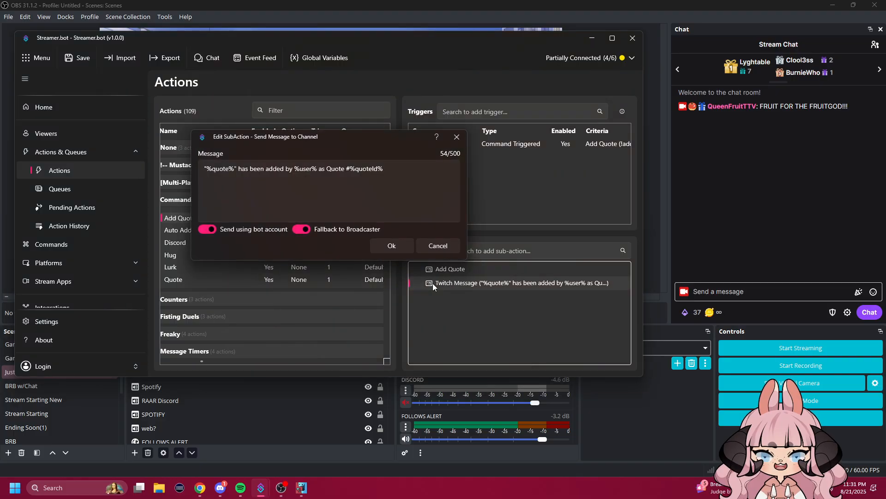
pyautogui.click(206, 167)
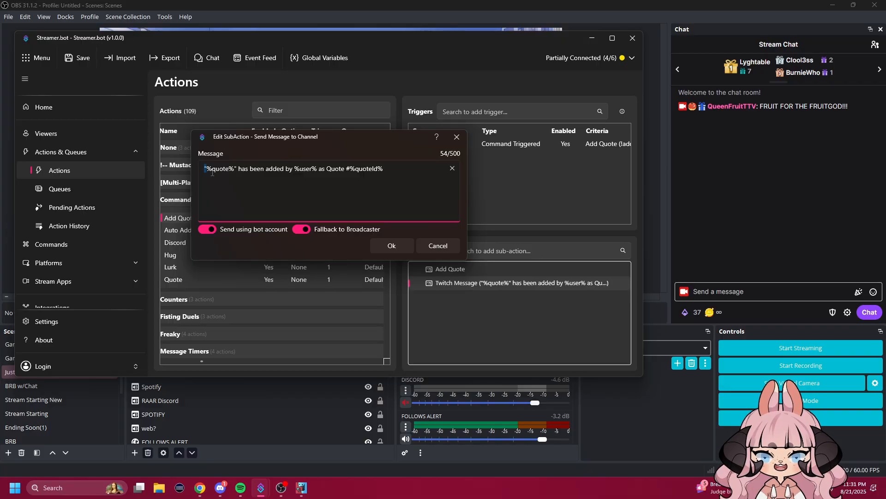
pyautogui.moveTo(245, 169); pyautogui.dragTo(304, 169)
pyautogui.click(319, 169)
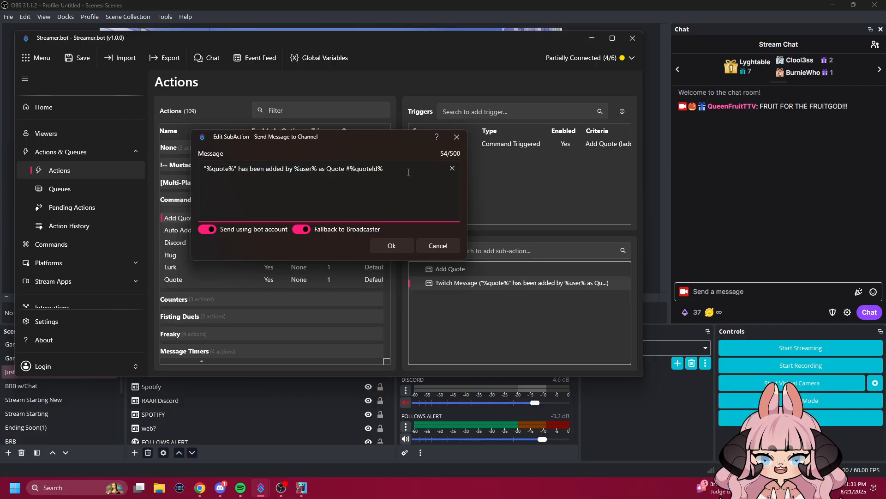
pyautogui.moveTo(409, 173); pyautogui.dragTo(351, 171)
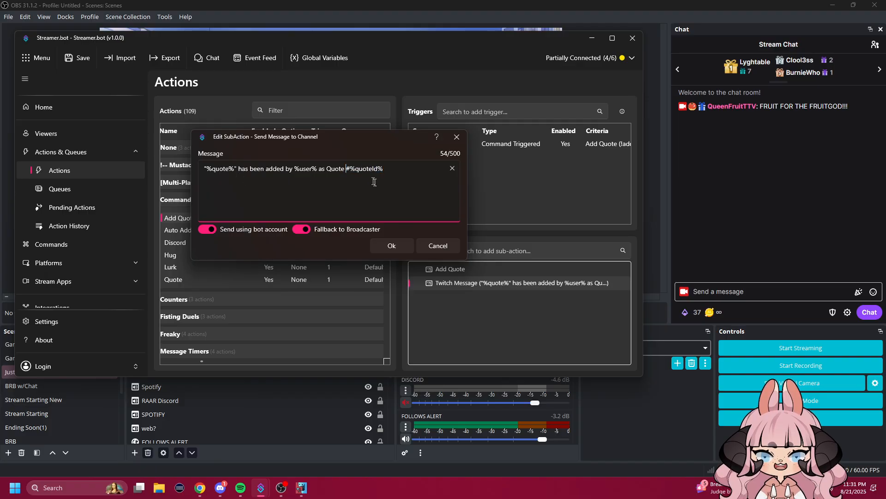
pyautogui.click(435, 246)
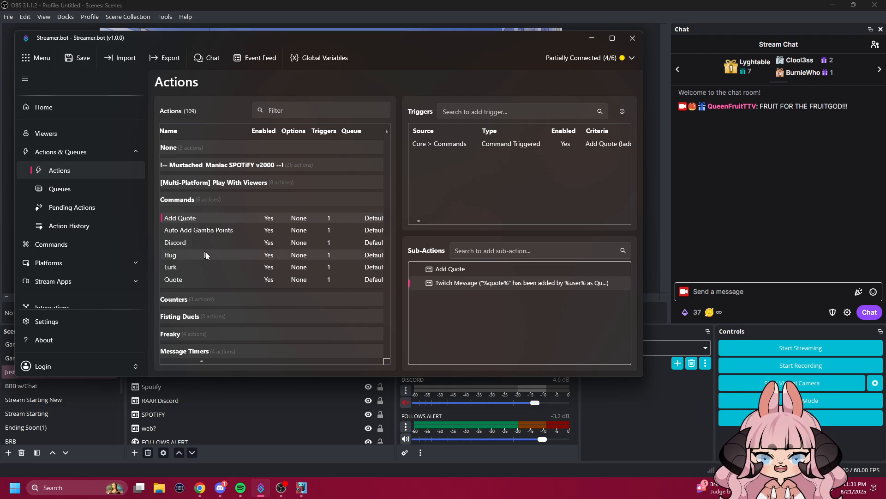
# Switch to OBS and send !quote in the stream chat to test the random quote
pyautogui.click(731, 294)
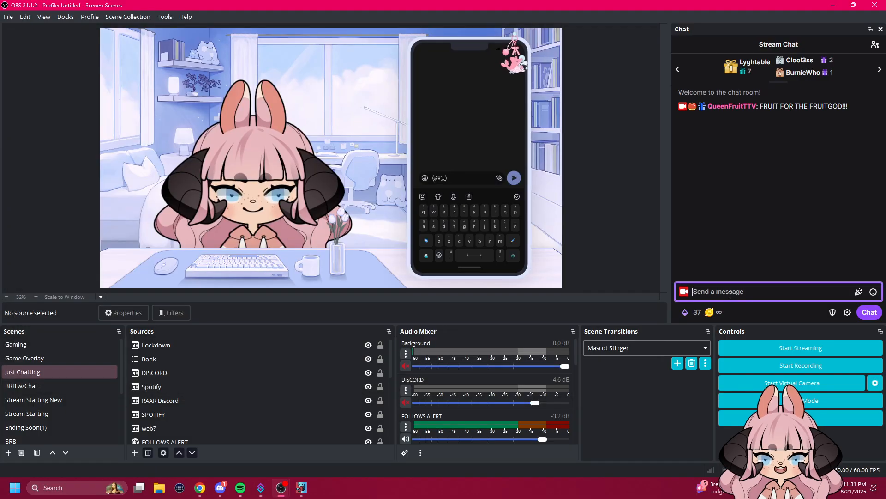
pyautogui.write('!')
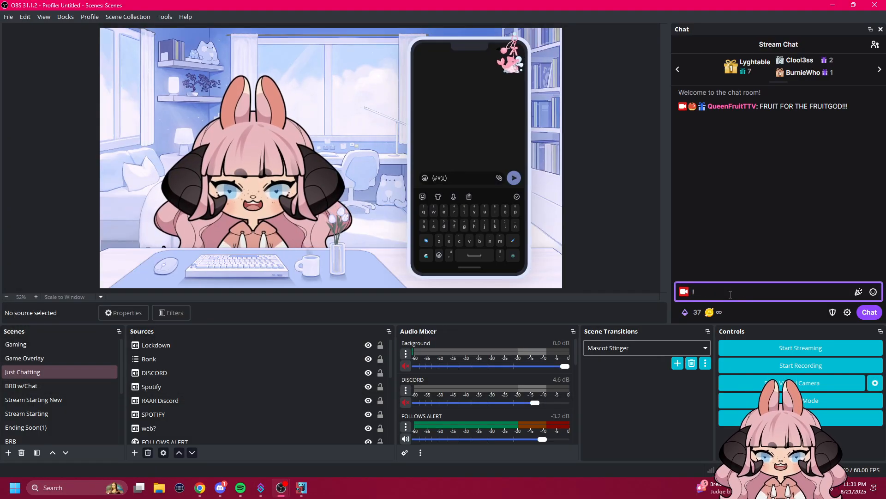
pyautogui.write('quote')
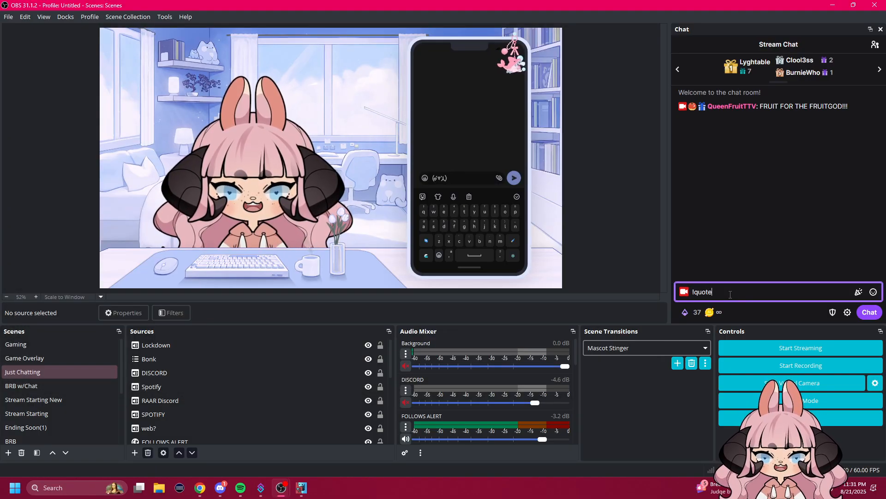
pyautogui.press('Return')
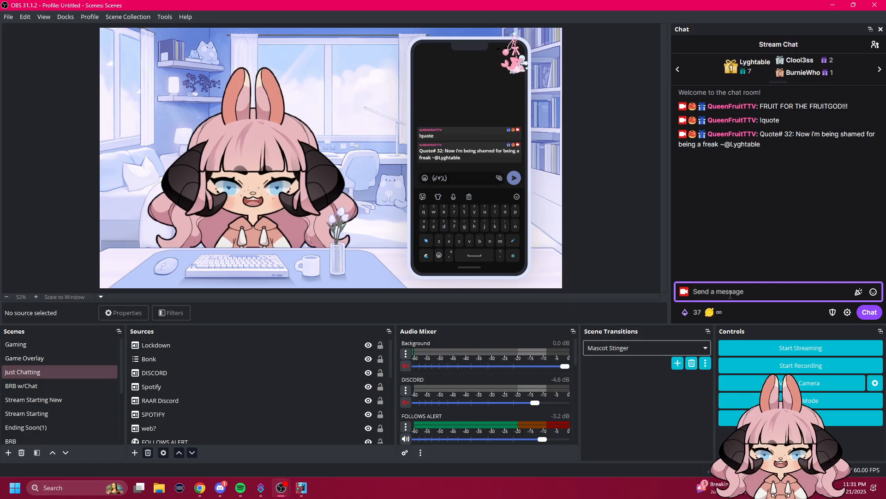
# Send !quote 6 in the stream chat to request a specific quote by its number
pyautogui.write('!')
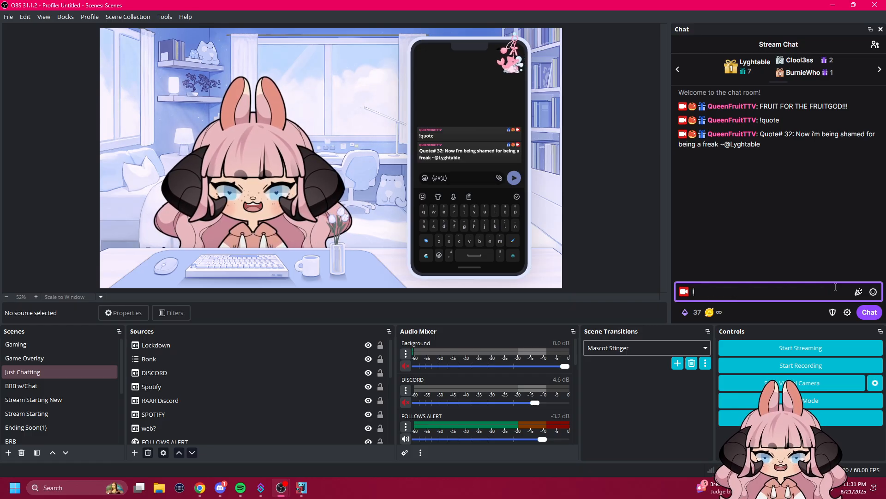
pyautogui.write('quote 6')
pyautogui.press('Return')
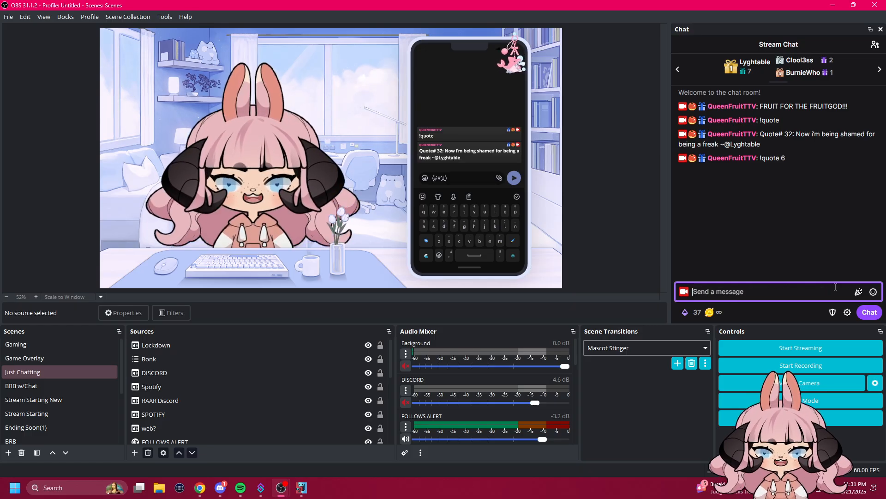
# Send !quote ksjdh in the stream chat to test the command with non-numeric text
pyautogui.write('!')
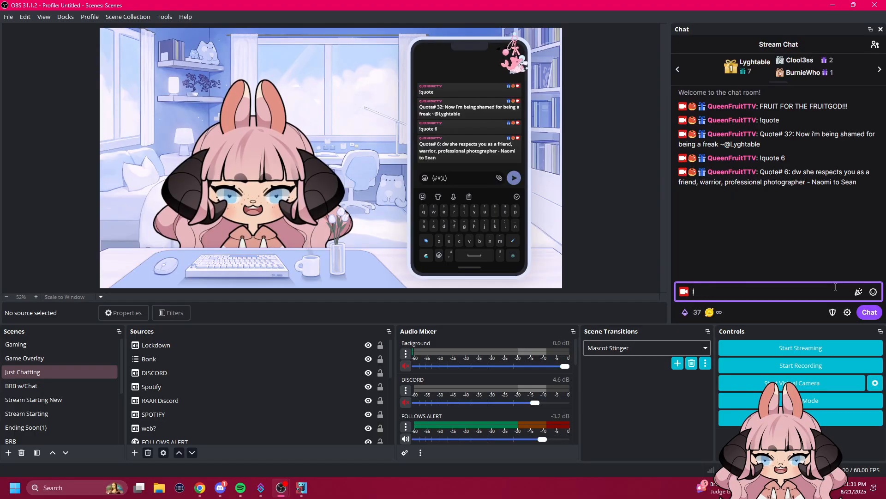
pyautogui.write('quote ksjdh')
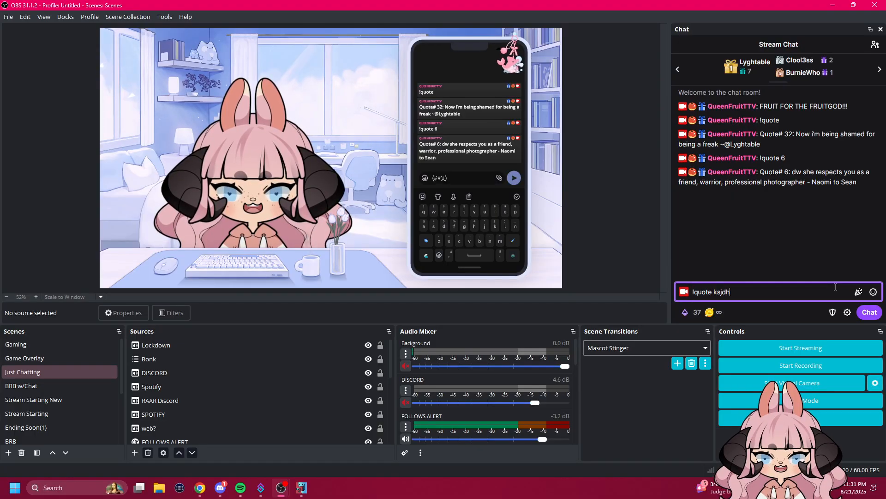
pyautogui.press('Return')
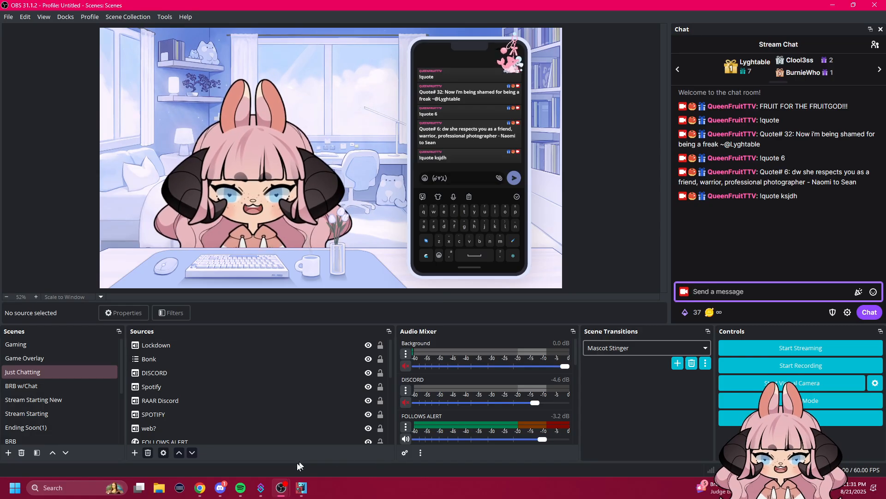
# Switch to Streamer.bot and display the Quote action's trigger and sub-actions
pyautogui.click(261, 488)
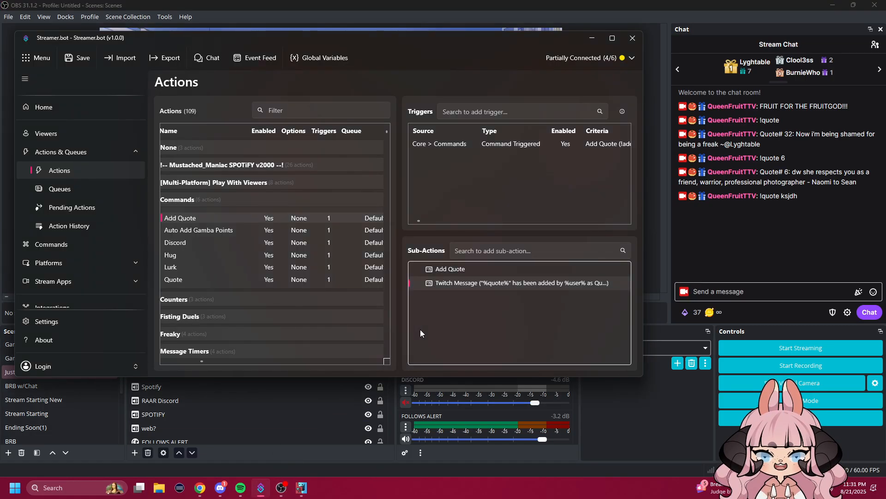
pyautogui.click(301, 280)
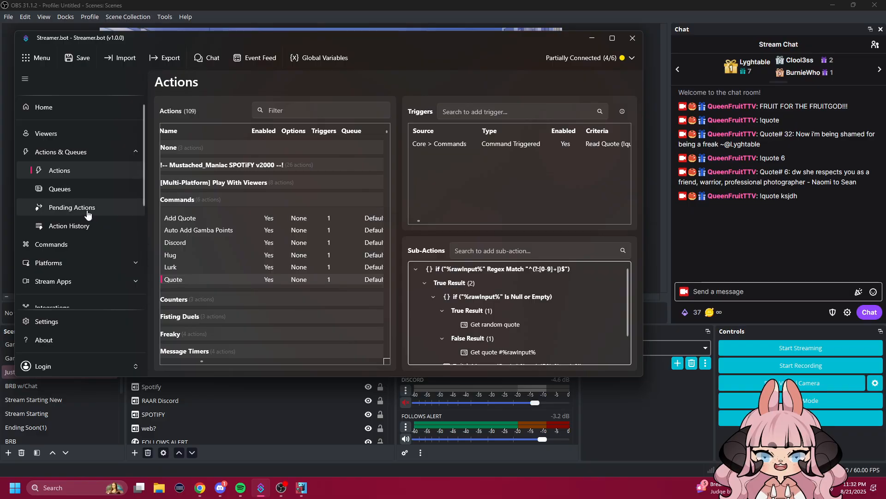
# Look through the list of commands to find the Read Quote command
pyautogui.click(66, 252)
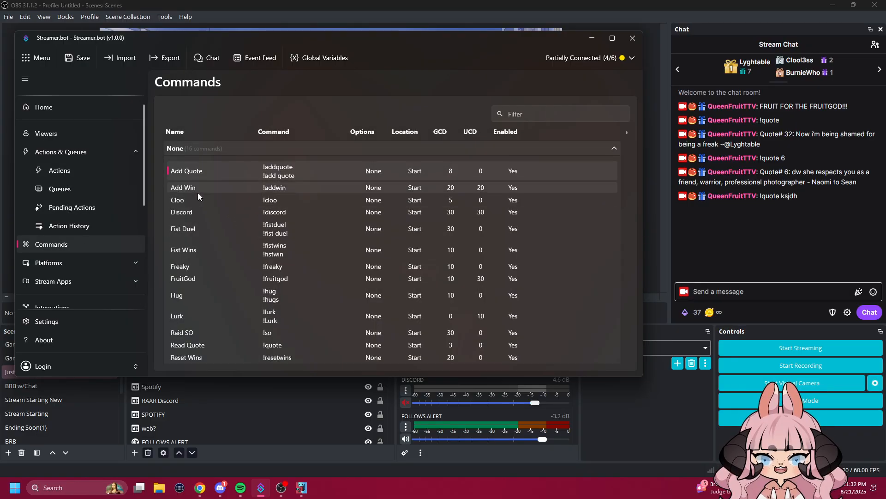
pyautogui.scroll(-3, 245, 250)
pyautogui.scroll(3, 245, 249)
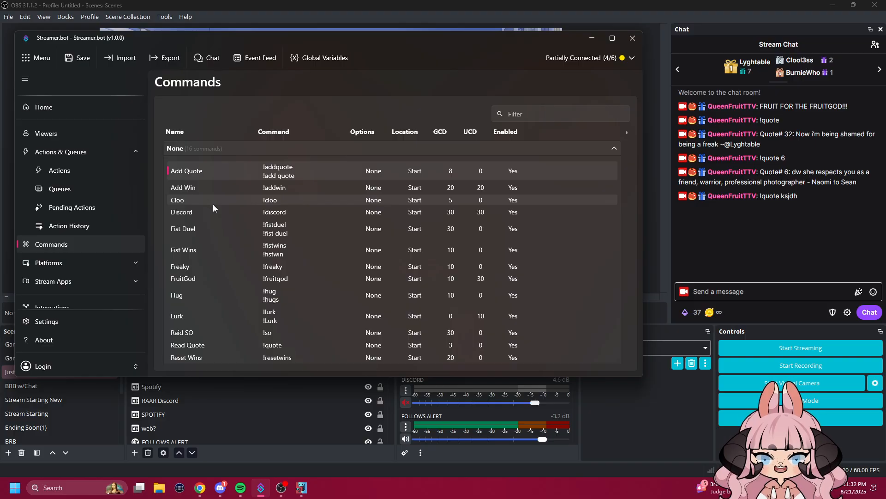
pyautogui.scroll(-3, 213, 205)
pyautogui.scroll(3, 212, 204)
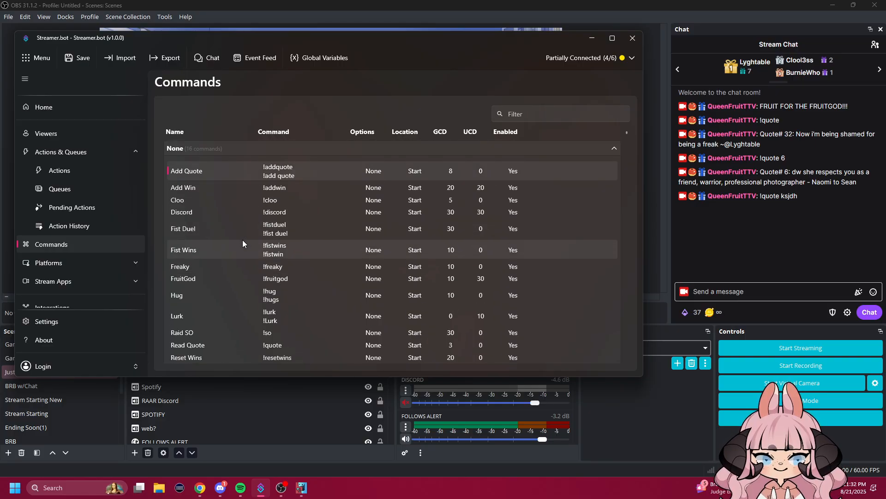
pyautogui.scroll(-2, 240, 237)
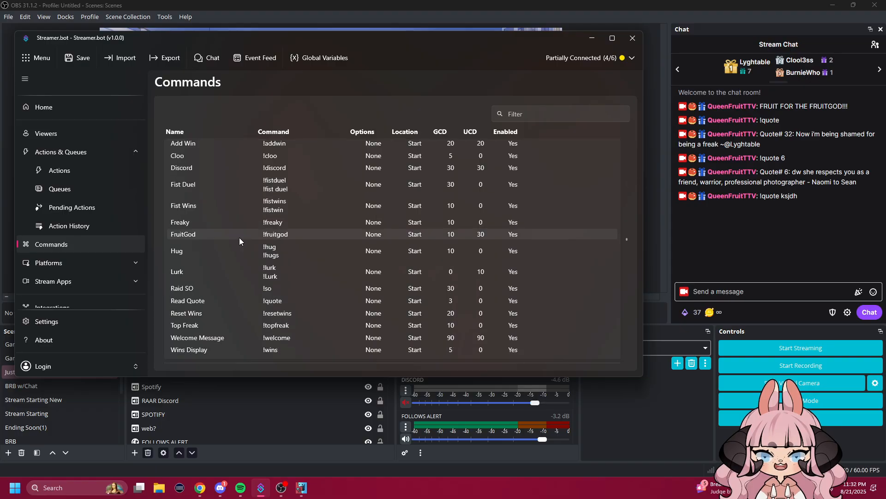
pyautogui.scroll(2, 240, 238)
pyautogui.scroll(-4, 238, 238)
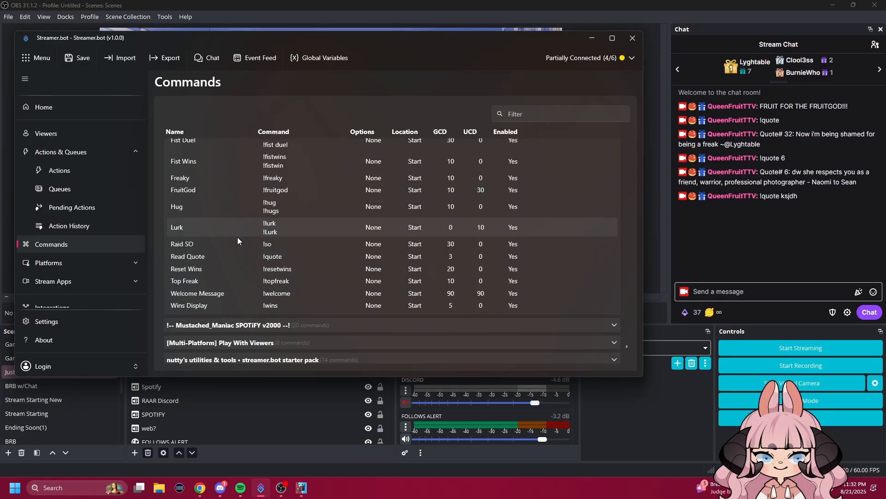
pyautogui.scroll(3, 238, 237)
pyautogui.scroll(-1, 237, 238)
pyautogui.scroll(-1, 266, 278)
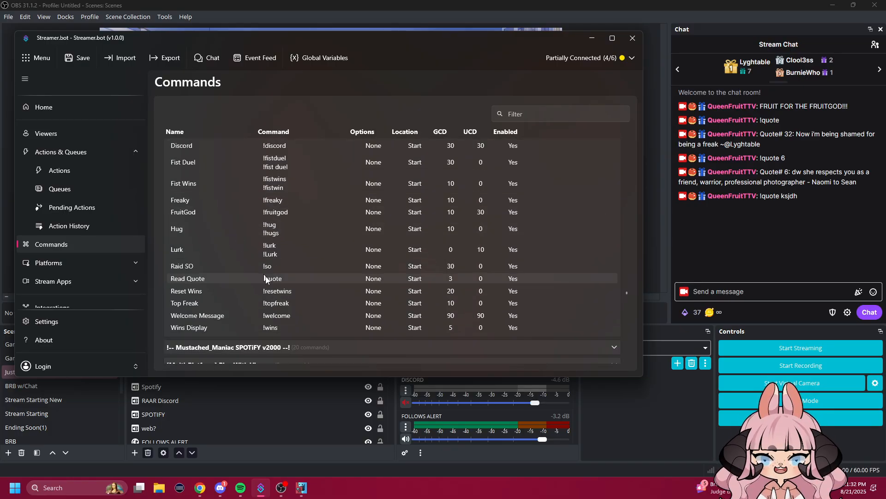
# Examine the Read Quote command's !quote text and its cooldown settings, and close it without changes
pyautogui.doubleClick(181, 280)
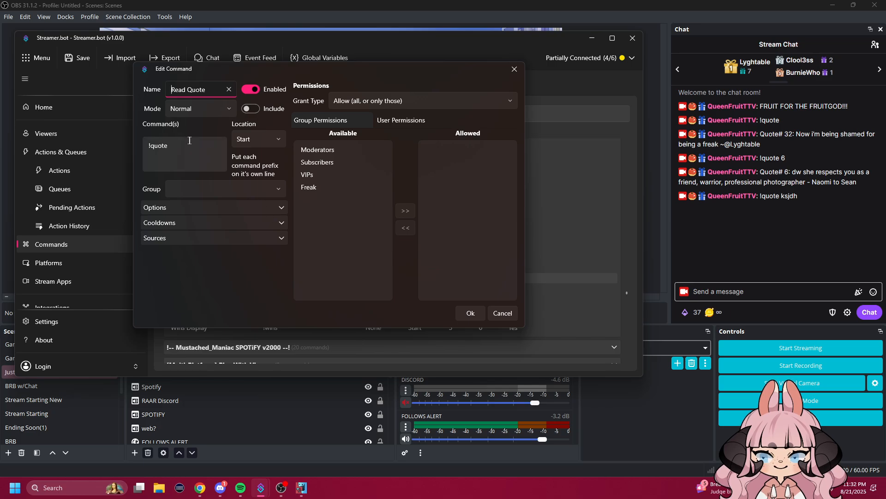
pyautogui.moveTo(189, 140); pyautogui.dragTo(110, 139)
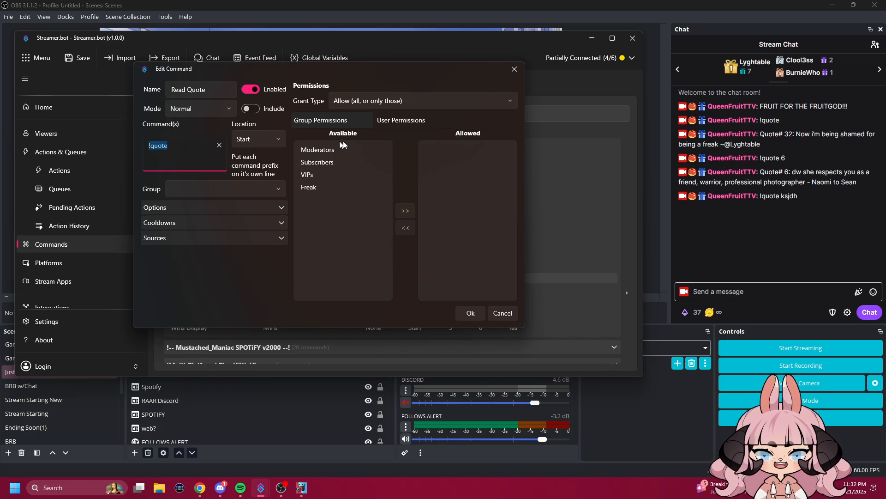
pyautogui.click(205, 223)
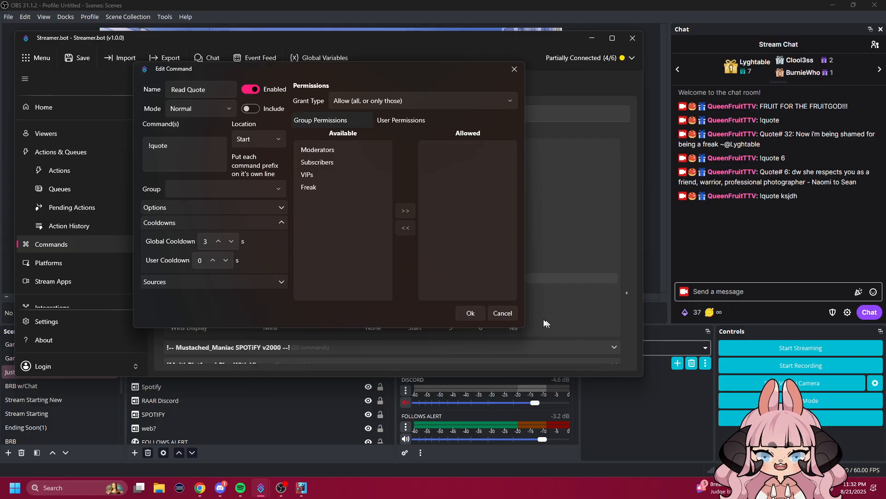
pyautogui.click(502, 313)
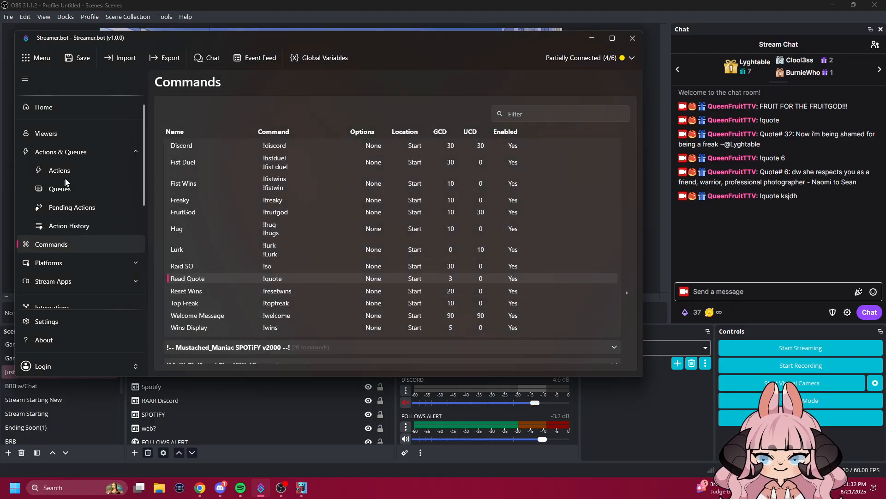
# Return to the Quote action and read through its whole tree of sub-actions
pyautogui.click(79, 174)
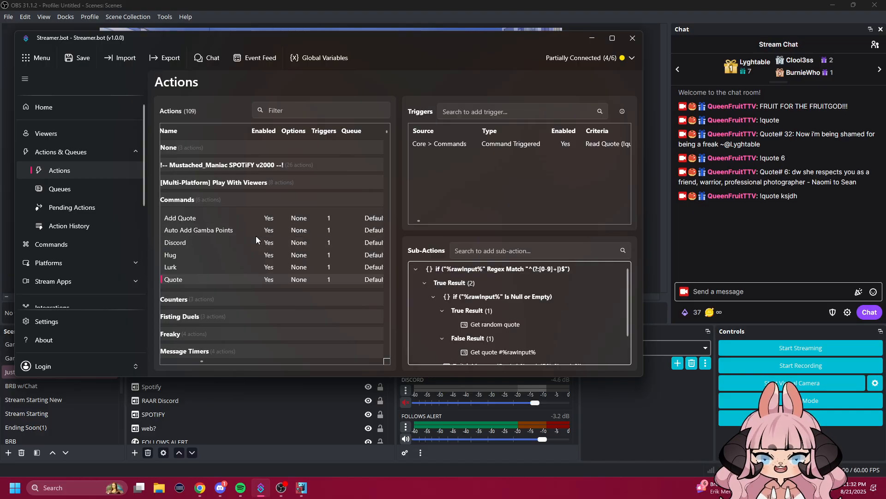
pyautogui.scroll(-2, 468, 290)
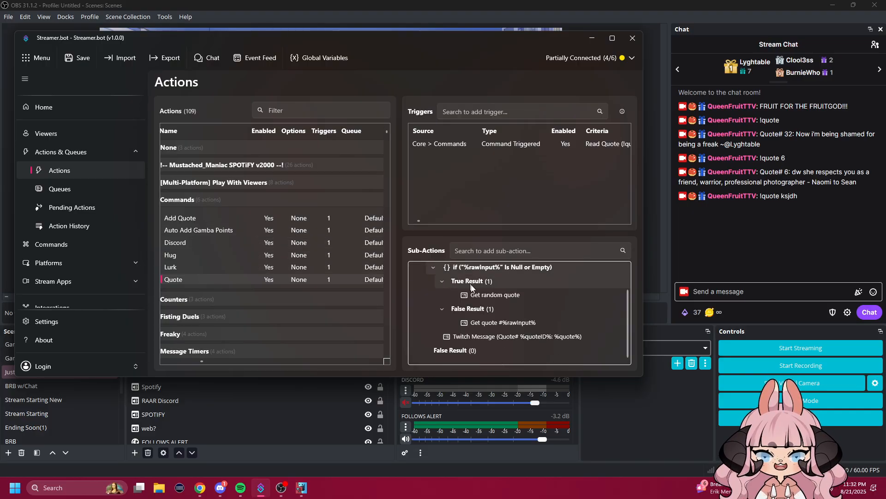
pyautogui.scroll(2, 528, 315)
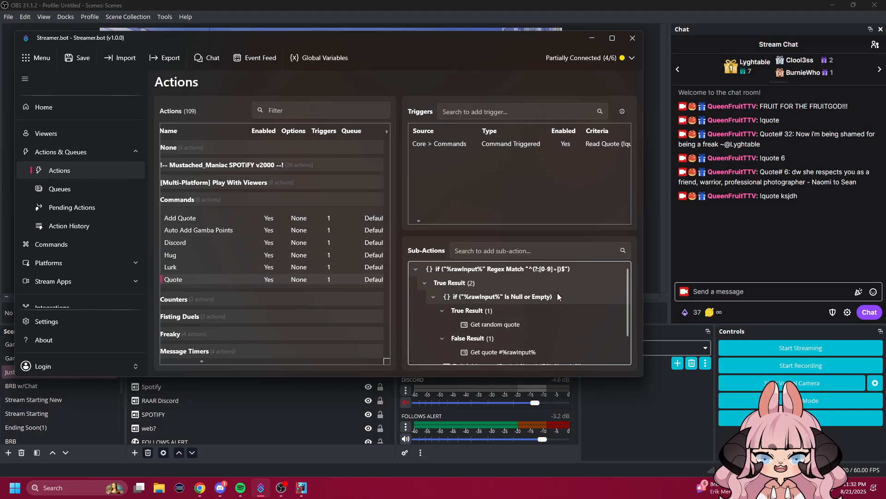
# Collapse the True Result group of the Quote action's regex If/Else sub-action, keeping the outer condition expanded
pyautogui.doubleClick(417, 271)
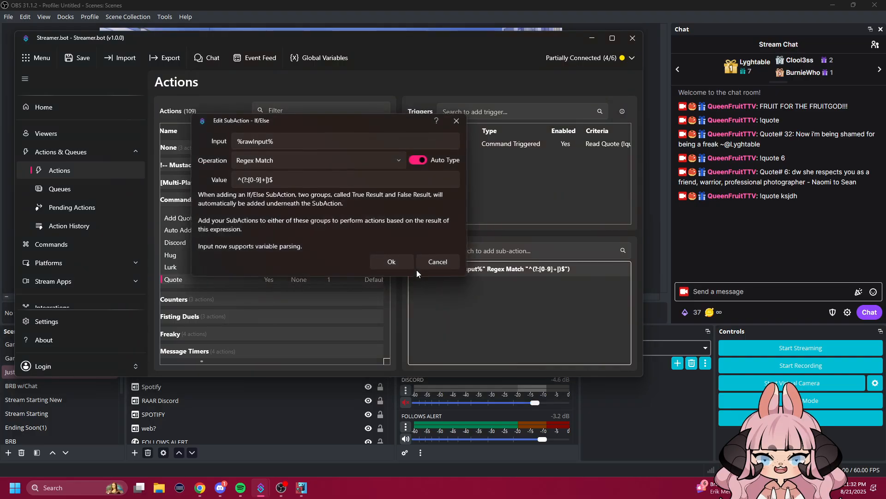
pyautogui.click(438, 259)
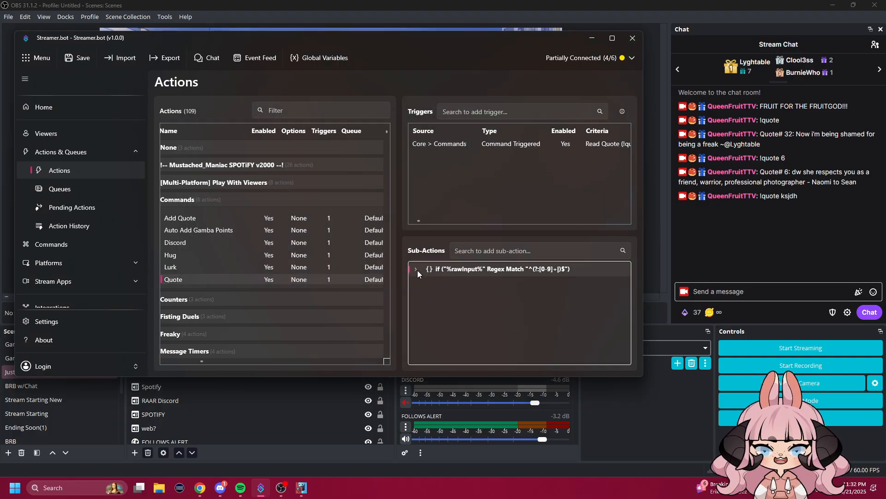
pyautogui.click(417, 270)
pyautogui.click(425, 283)
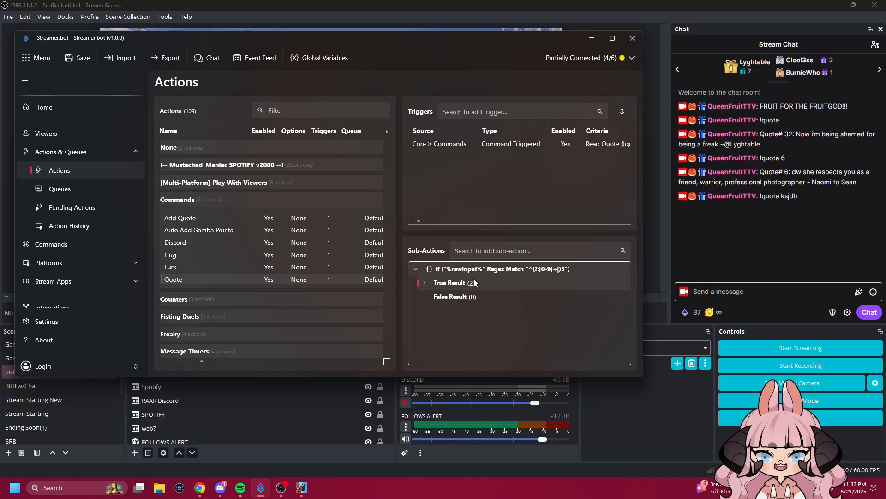
# Locate the If/Else sub-action among the core logic sub-actions available for the Quote action, without adding it
pyautogui.click(461, 298)
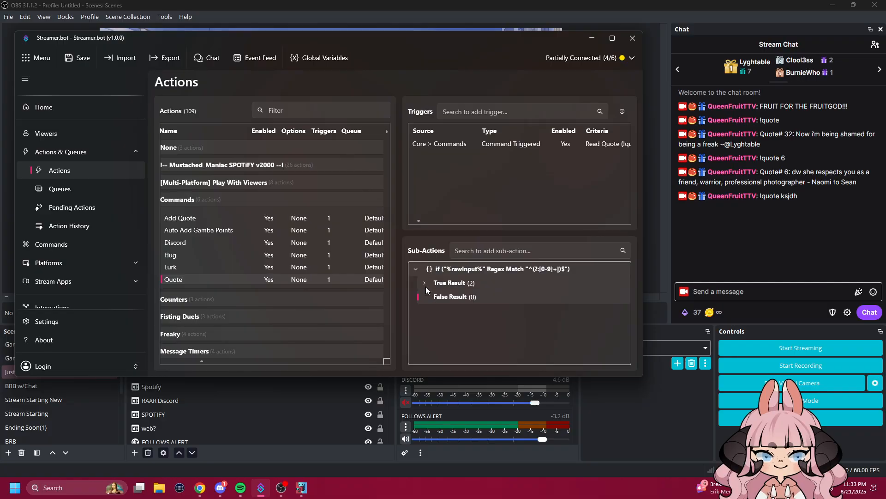
pyautogui.rightClick(471, 315)
pyautogui.moveTo(494, 393)
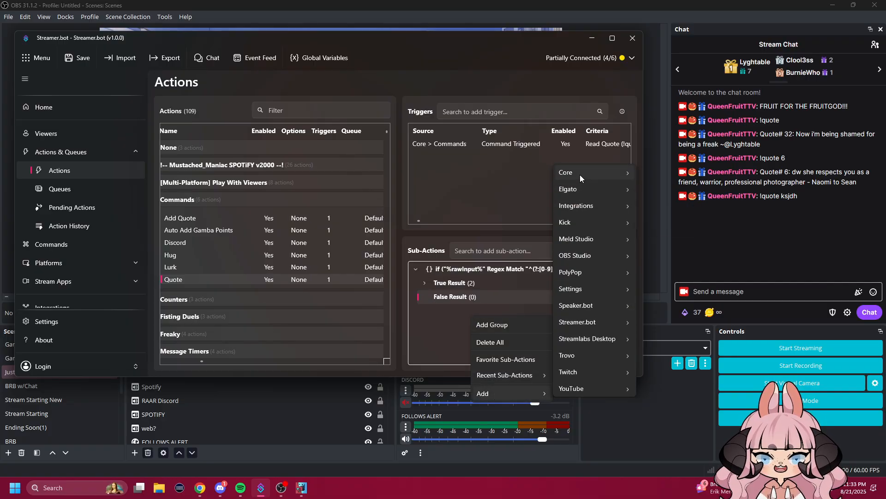
pyautogui.moveTo(580, 175)
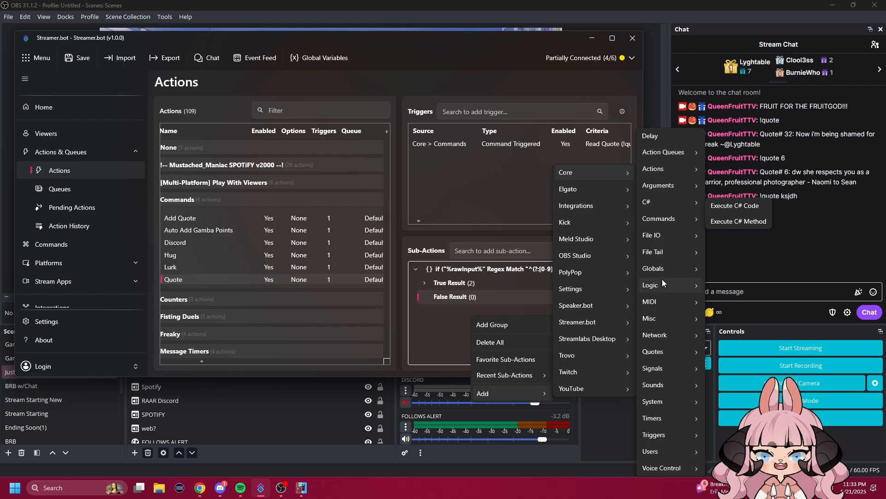
pyautogui.moveTo(662, 280)
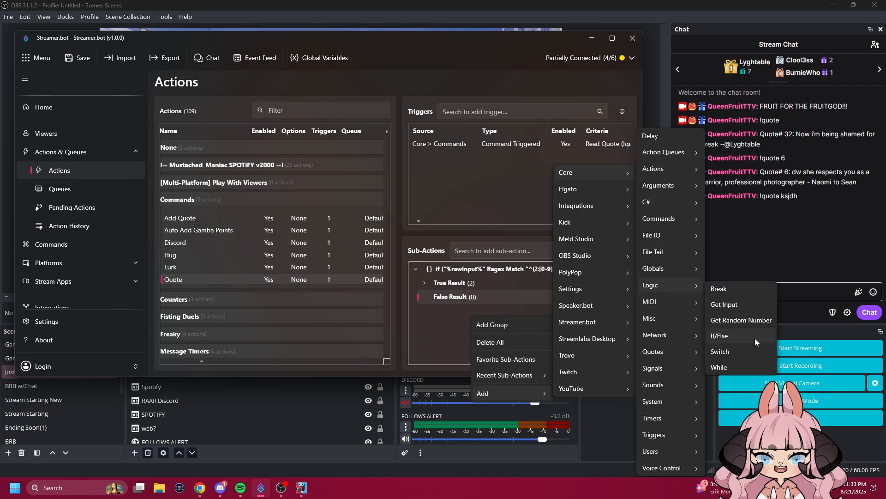
pyautogui.click(439, 327)
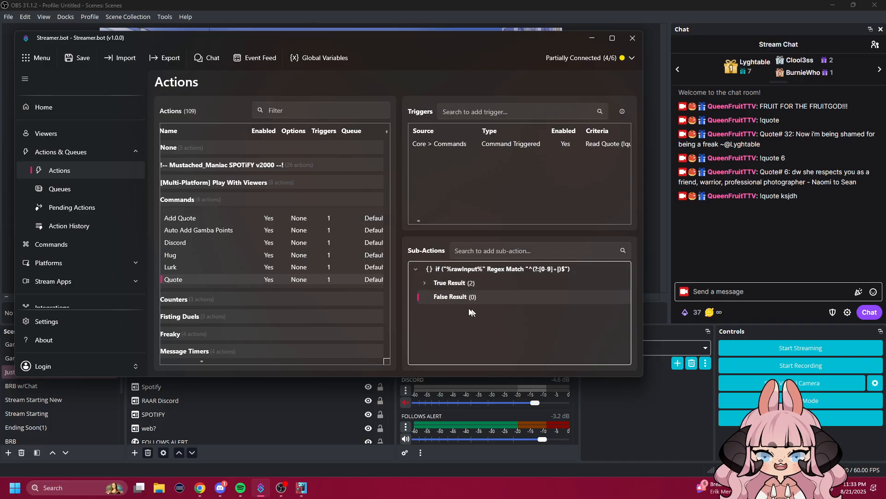
# Examine the outer If/Else sub-action's input variable, Regex Match operation and regex value, and close it without changes
pyautogui.doubleClick(464, 269)
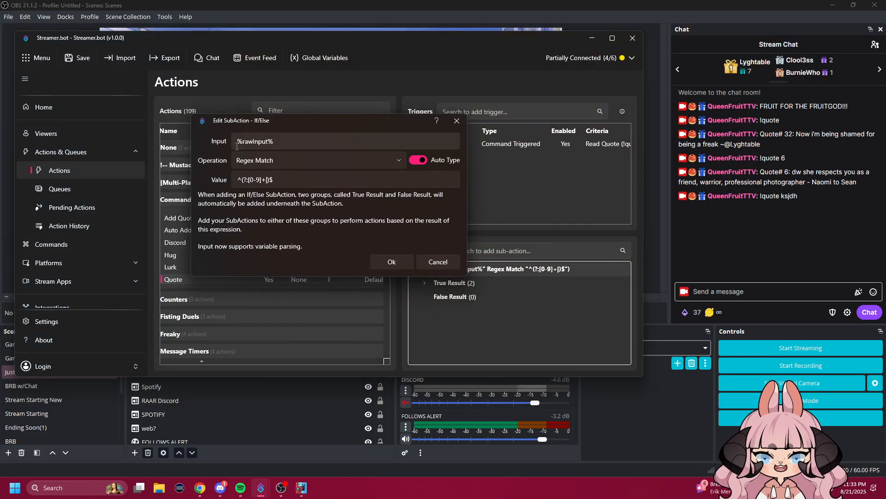
pyautogui.moveTo(283, 142); pyautogui.dragTo(236, 142)
pyautogui.click(297, 142)
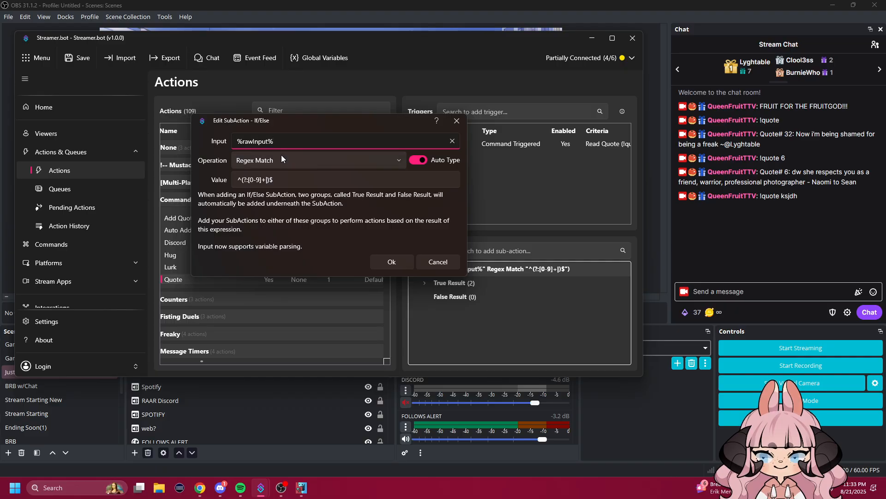
pyautogui.click(282, 157)
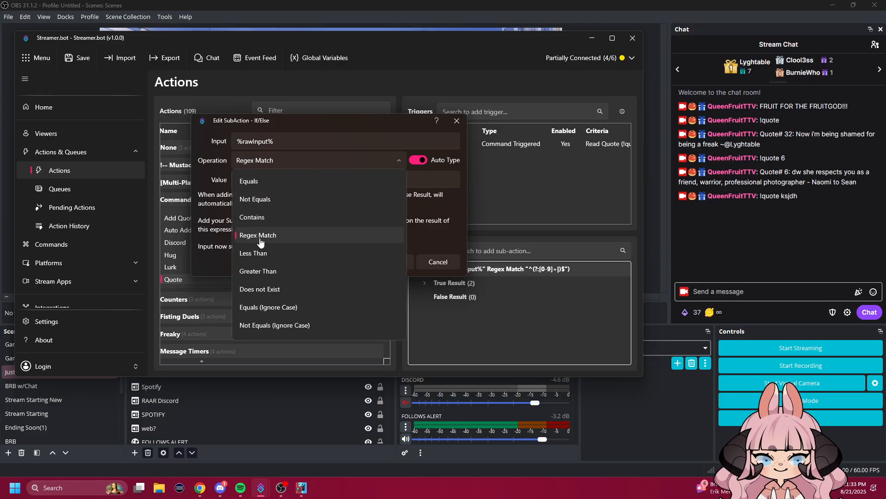
pyautogui.click(264, 236)
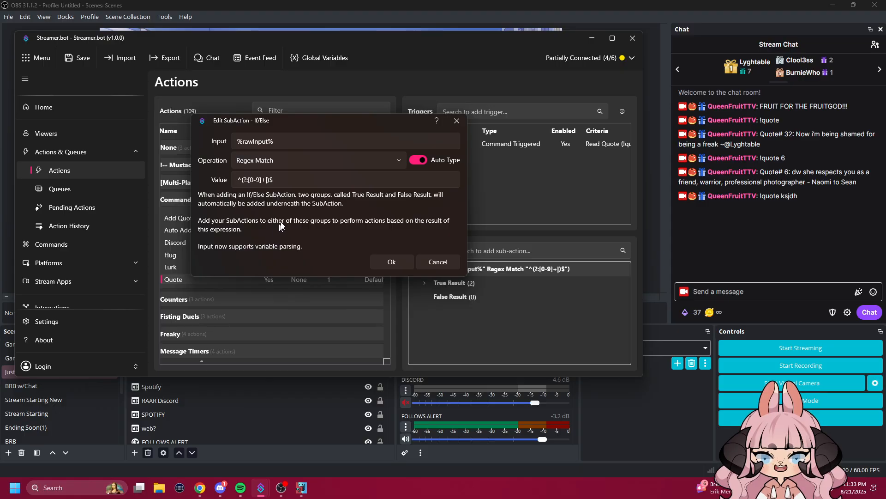
pyautogui.click(280, 182)
pyautogui.moveTo(282, 182); pyautogui.dragTo(235, 183)
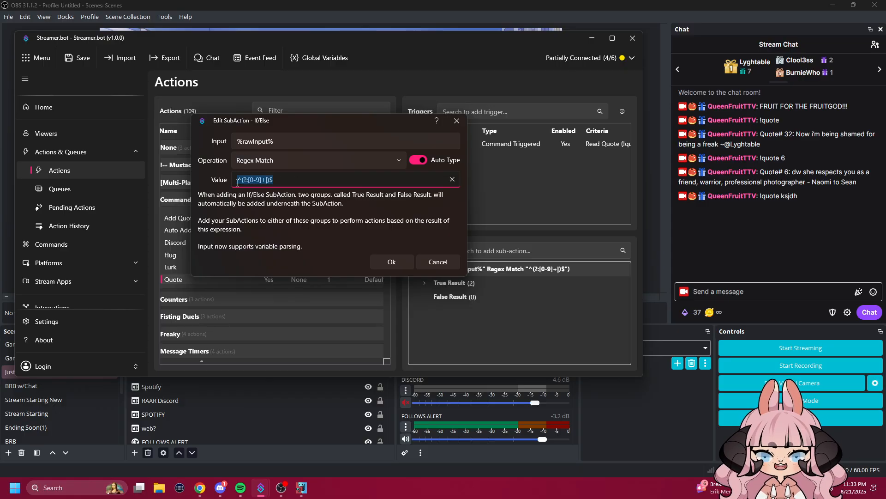
pyautogui.click(286, 182)
pyautogui.moveTo(290, 183); pyautogui.dragTo(235, 181)
pyautogui.click(291, 182)
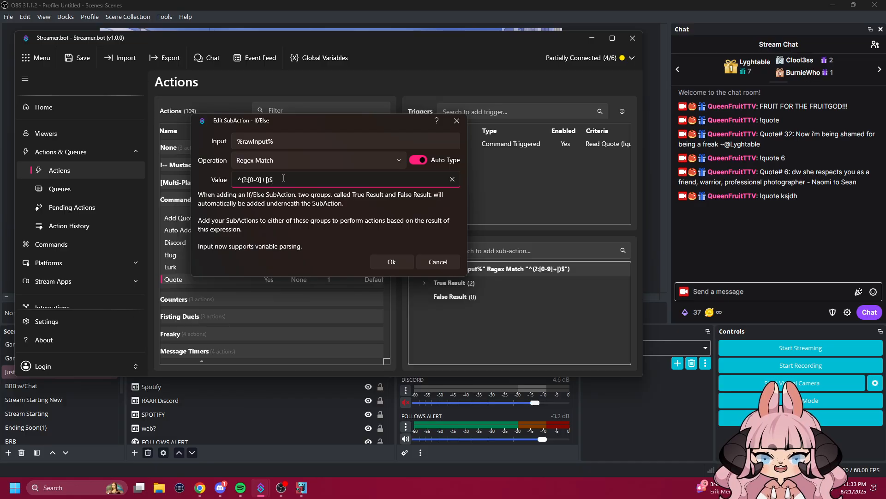
pyautogui.click(442, 259)
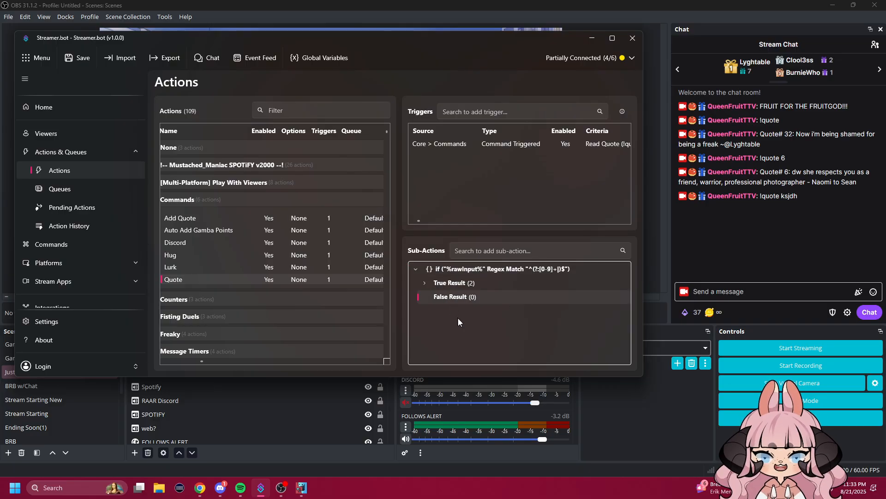
# Expand the True Result group and examine its nested If/Else check on %rawInput% and the quote sub-actions inside
pyautogui.click(425, 285)
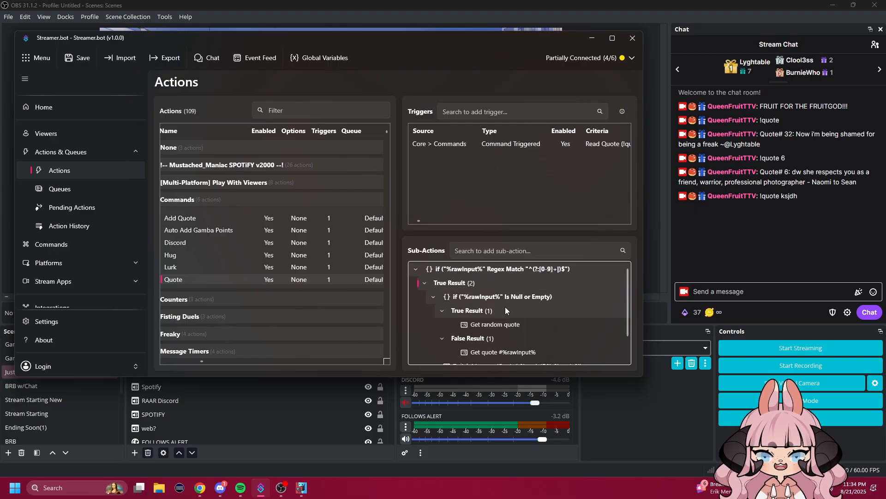
pyautogui.scroll(-1, 506, 304)
pyautogui.scroll(1, 504, 303)
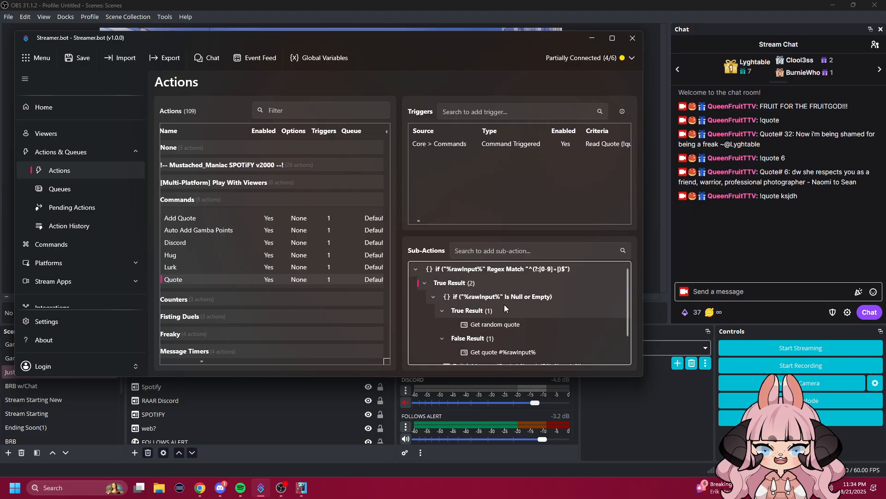
# Look up the Logic category among the core sub-actions available for the Quote action, without adding anything
pyautogui.rightClick(418, 323)
pyautogui.moveTo(443, 400)
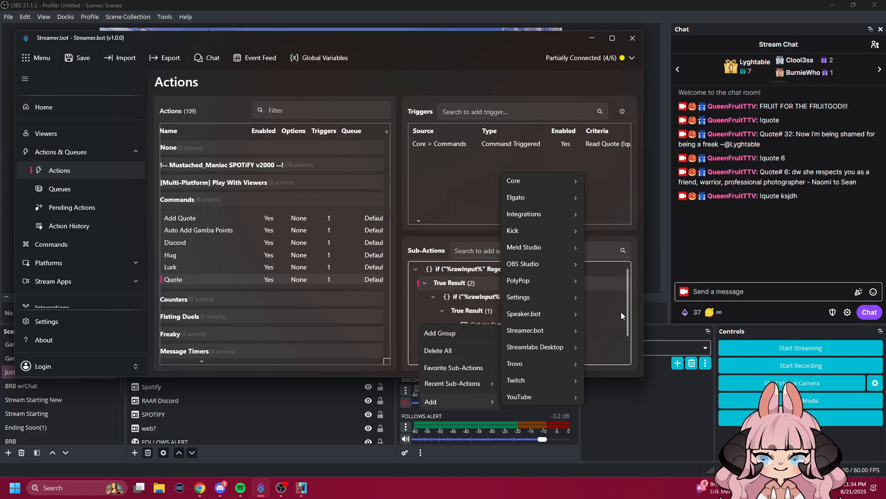
pyautogui.moveTo(510, 181)
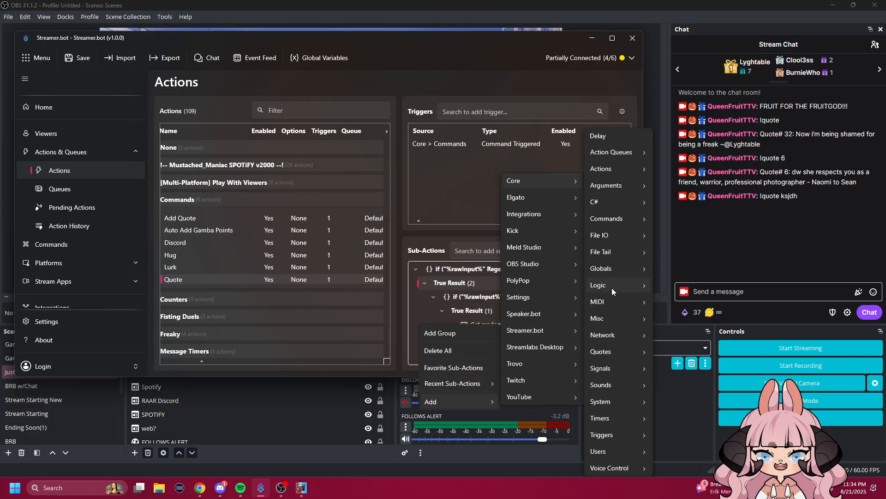
pyautogui.click(415, 307)
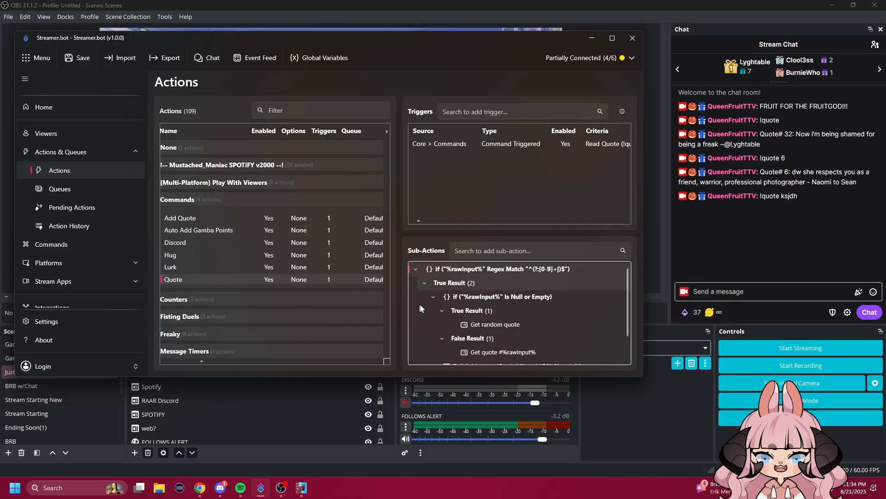
# Review the outer condition's True Result and False Result groups, collapsing and re-expanding the True Result group
pyautogui.scroll(-1, 462, 332)
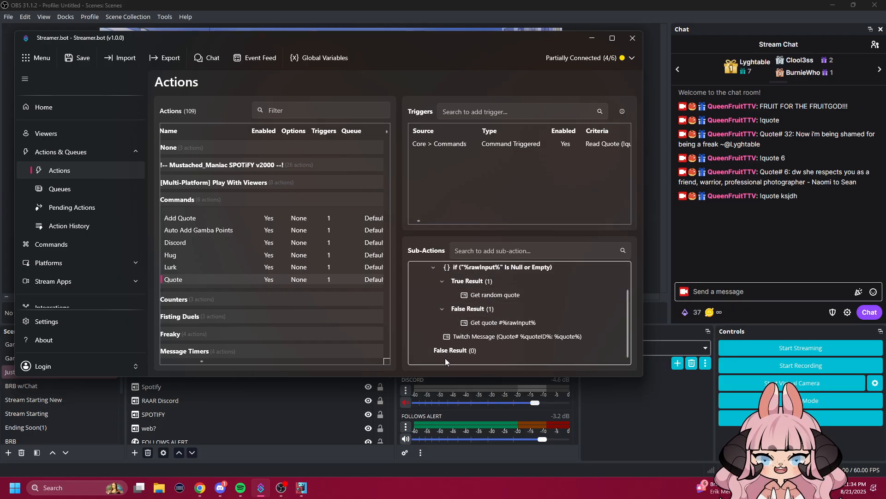
pyautogui.scroll(1, 438, 332)
pyautogui.click(425, 283)
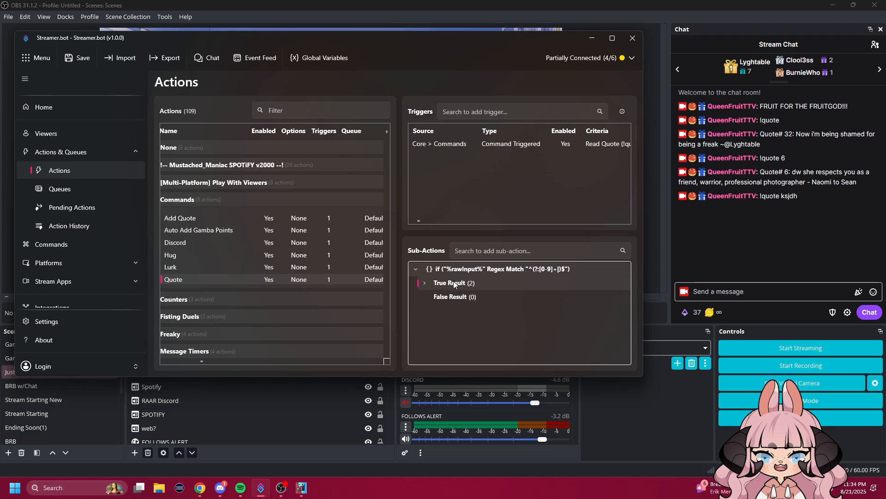
pyautogui.click(425, 283)
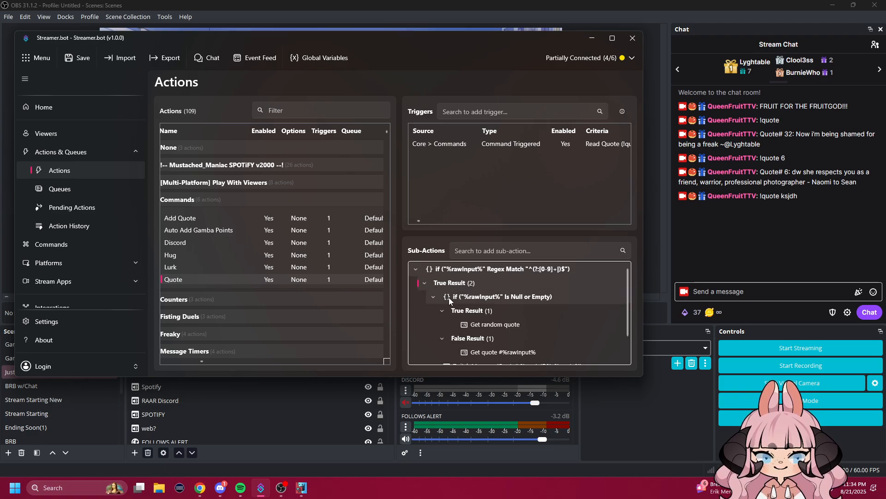
# Examine the nested If/Else sub-action's input variable and Is Null or Empty operation, and close it without changes
pyautogui.doubleClick(475, 298)
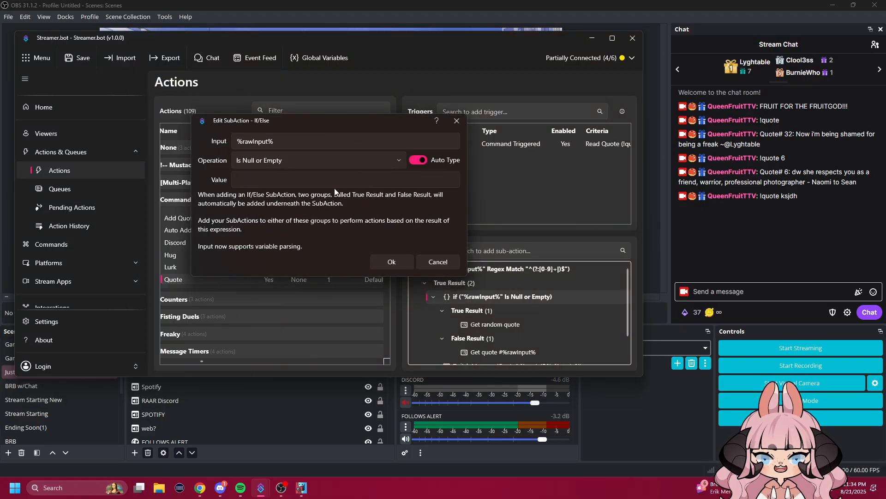
pyautogui.click(275, 139)
pyautogui.moveTo(276, 139); pyautogui.dragTo(236, 141)
pyautogui.click(304, 143)
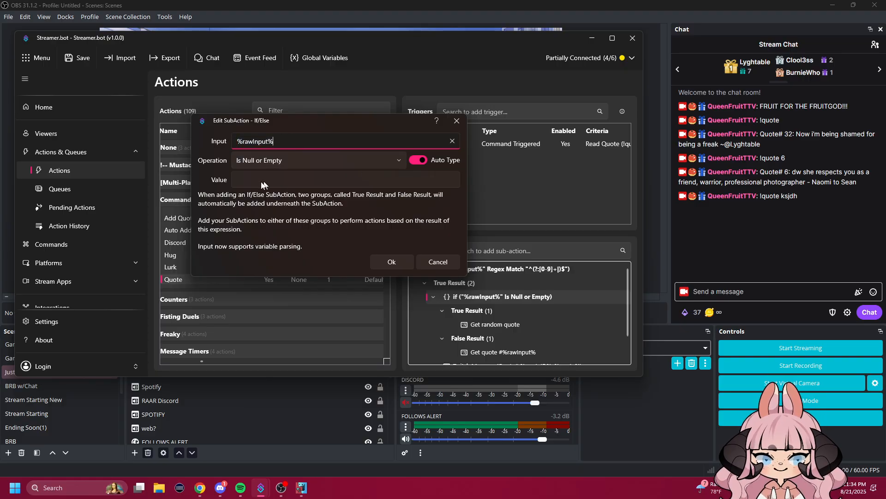
pyautogui.click(438, 261)
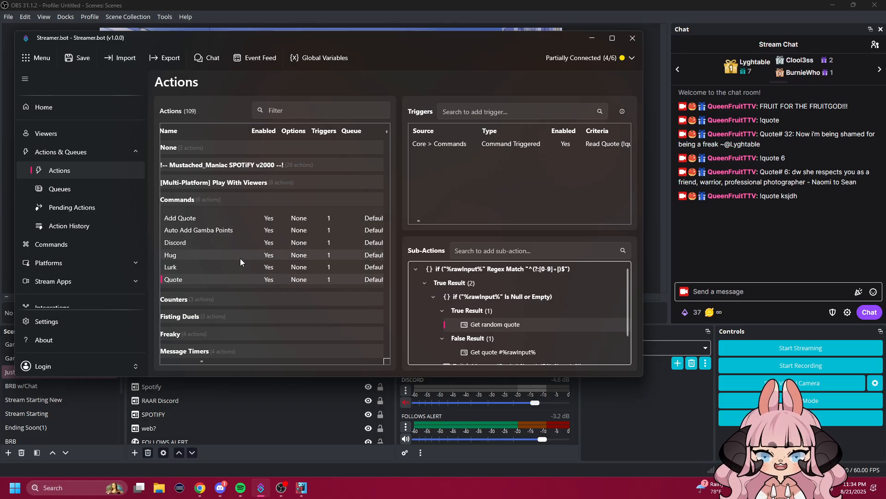
# Start adding a Get Quote sub-action from the core Quotes category, review its Type and Quote ID options, and cancel it
pyautogui.rightClick(491, 327)
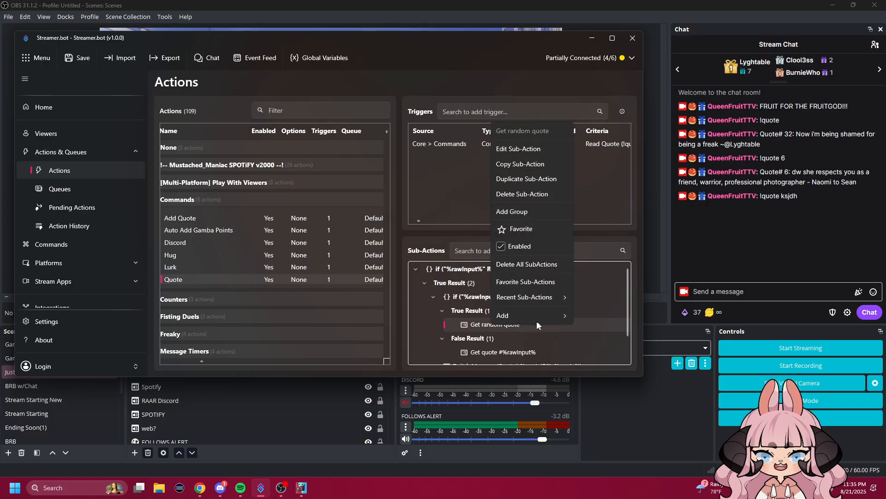
pyautogui.click(472, 327)
pyautogui.rightClick(487, 326)
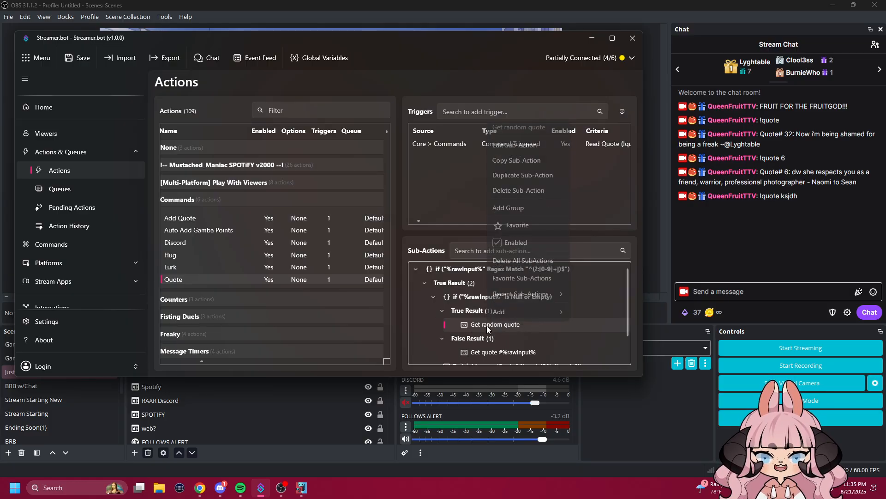
pyautogui.moveTo(515, 316)
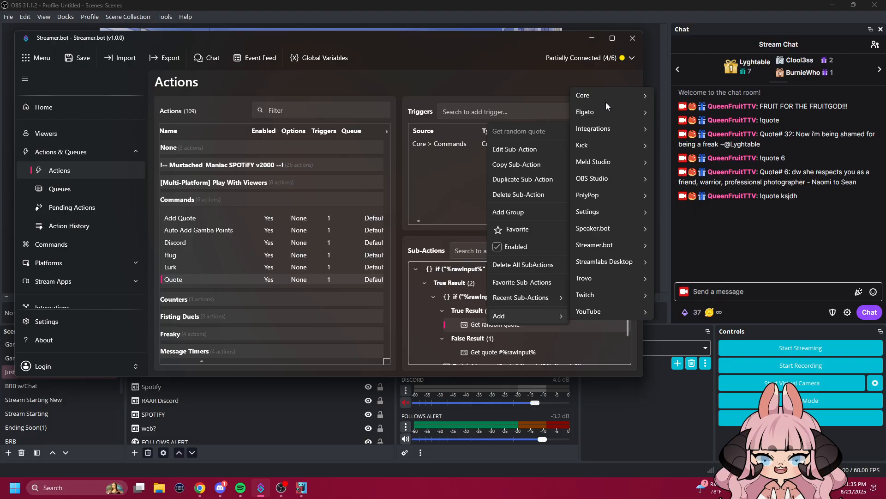
pyautogui.moveTo(606, 101)
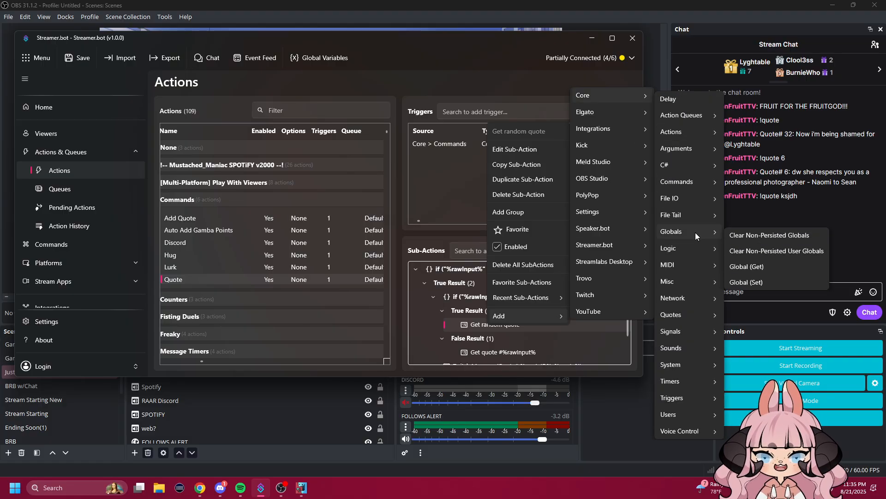
pyautogui.moveTo(689, 313)
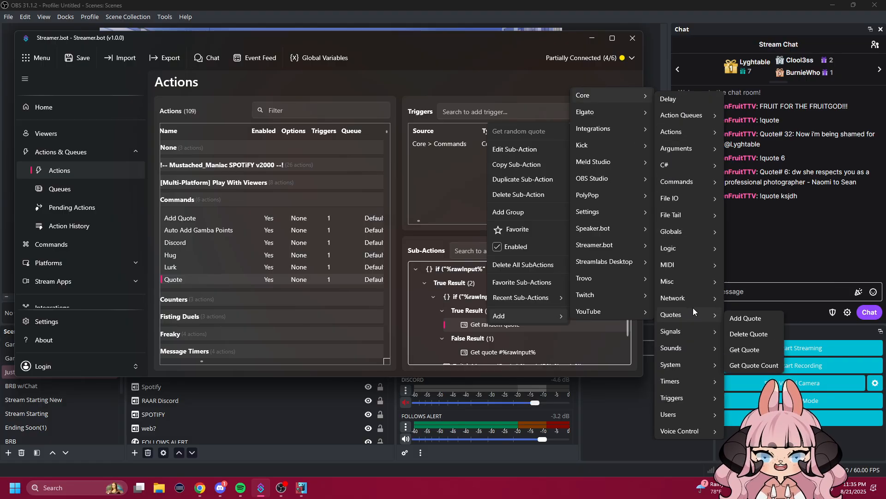
pyautogui.click(761, 350)
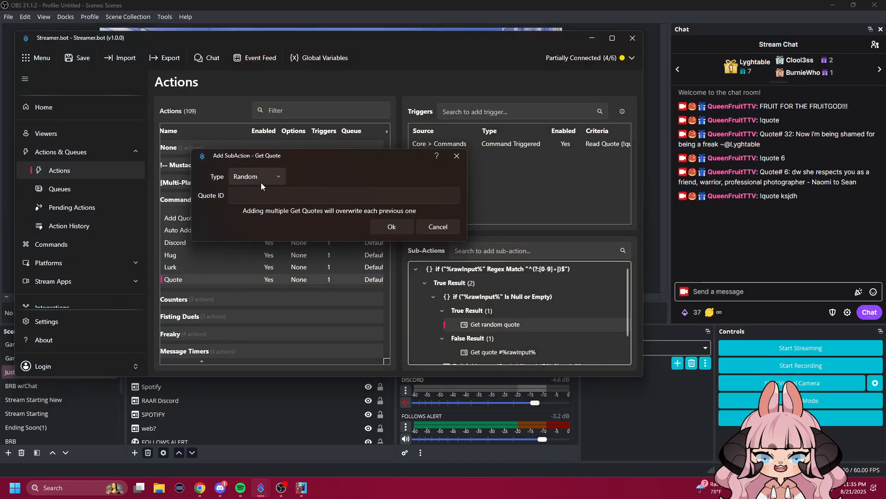
pyautogui.click(446, 227)
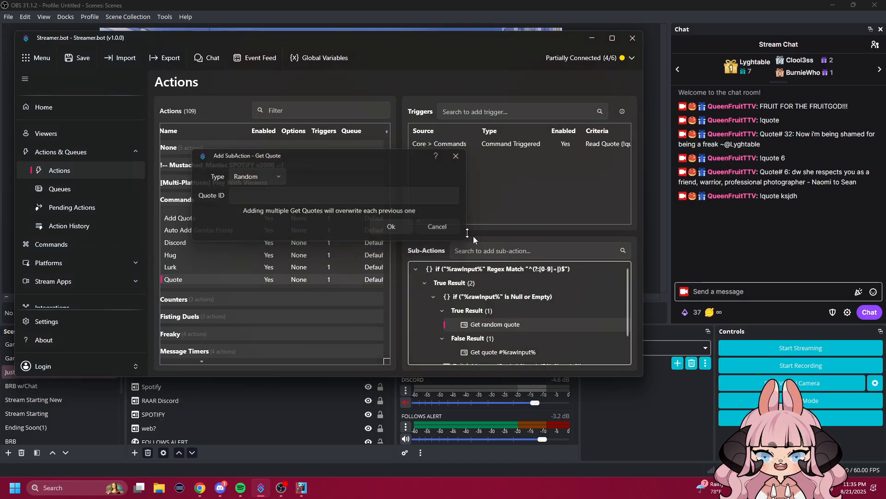
# Examine the existing random-quote sub-action in the nested True Result group and close it without changes
pyautogui.doubleClick(495, 322)
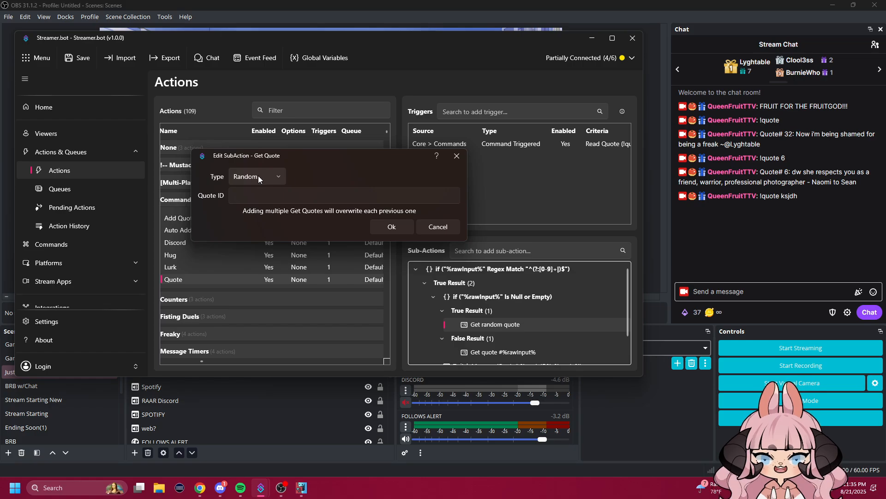
pyautogui.click(438, 227)
pyautogui.scroll(-1, 480, 318)
pyautogui.scroll(1, 480, 317)
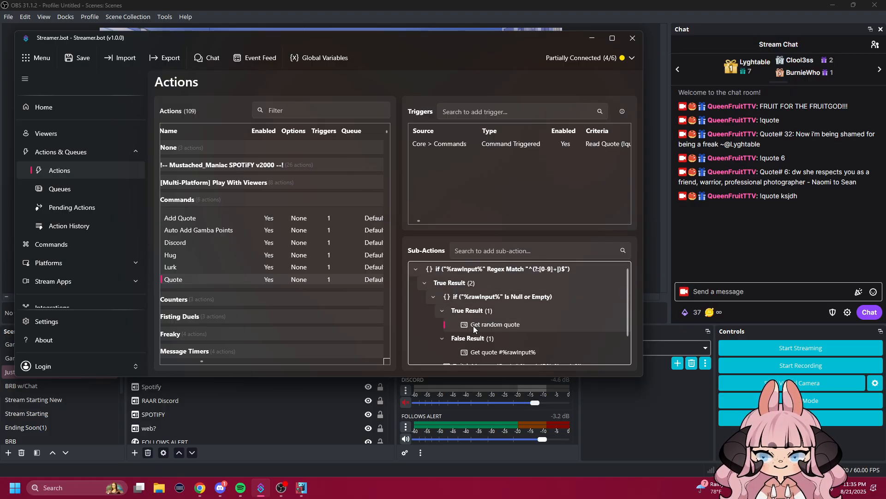
# Locate the Get Quote sub-action in the core Quotes category for the nested False Result group, without adding it
pyautogui.scroll(-1, 485, 328)
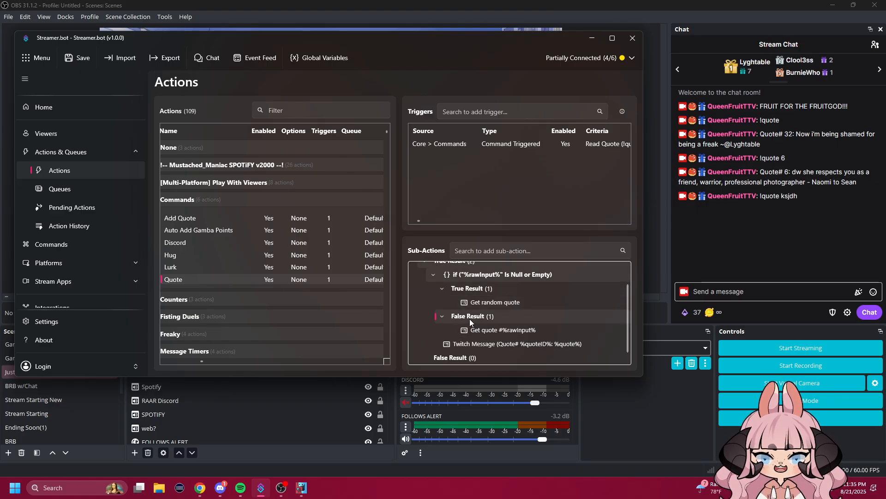
pyautogui.rightClick(486, 331)
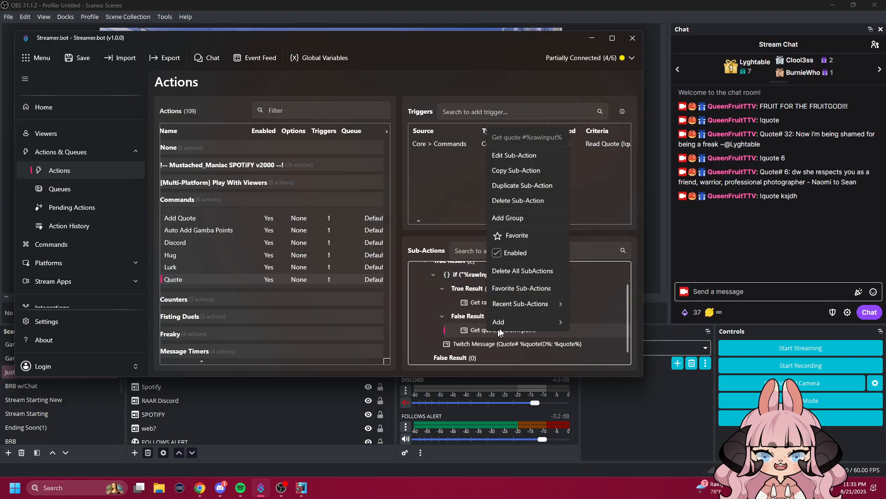
pyautogui.moveTo(514, 323)
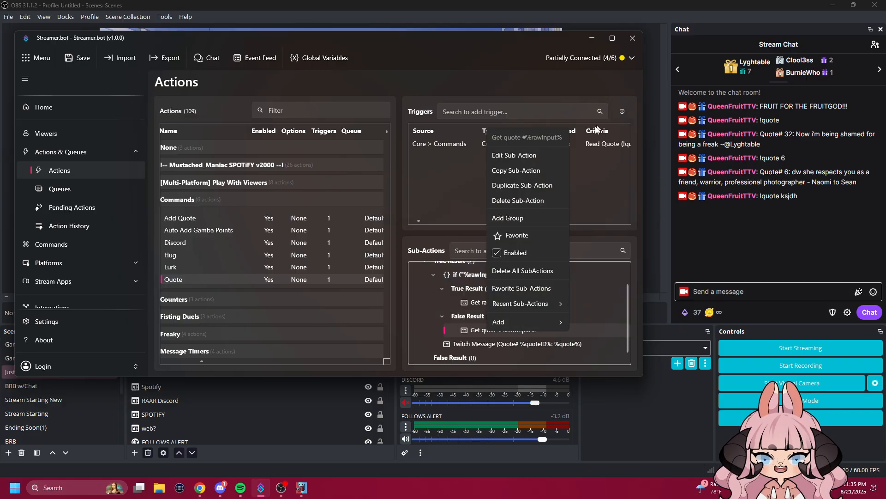
pyautogui.moveTo(594, 103)
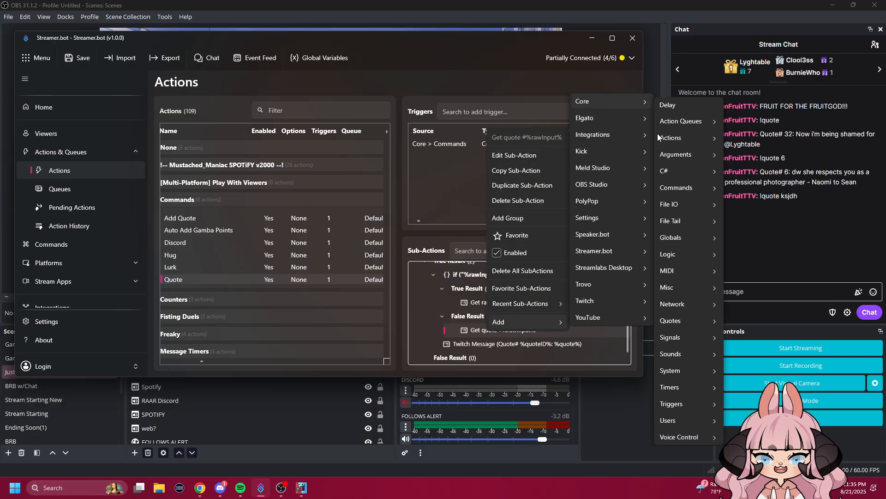
pyautogui.moveTo(685, 319)
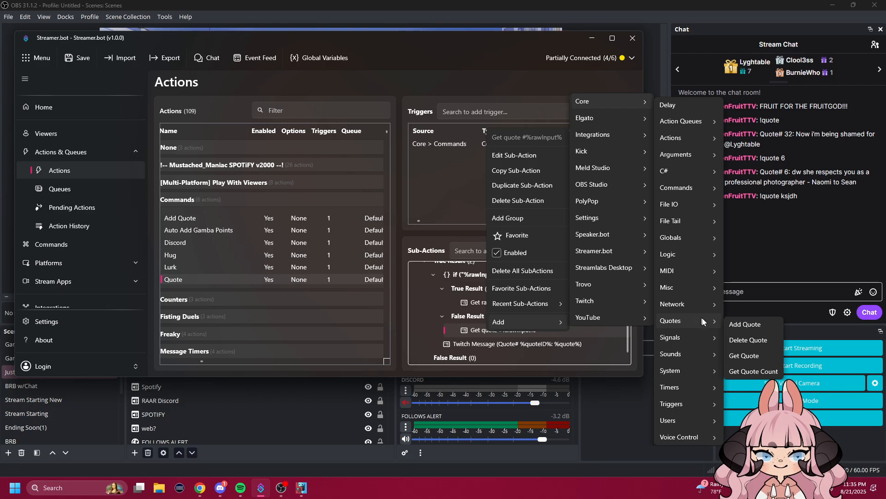
pyautogui.click(477, 335)
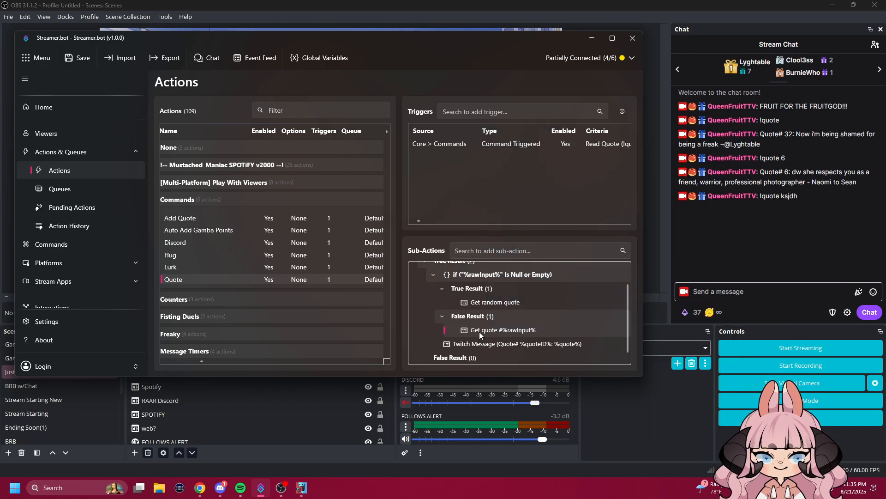
# Examine the Specific type and %rawInput% quote ID of the nested False Result's Get Quote sub-action, and close it without changes
pyautogui.doubleClick(479, 332)
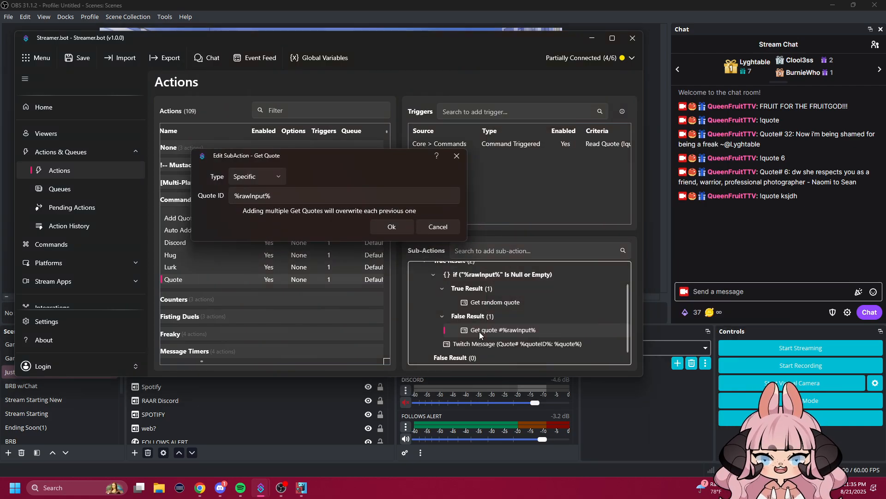
pyautogui.click(264, 179)
pyautogui.click(252, 214)
pyautogui.click(279, 198)
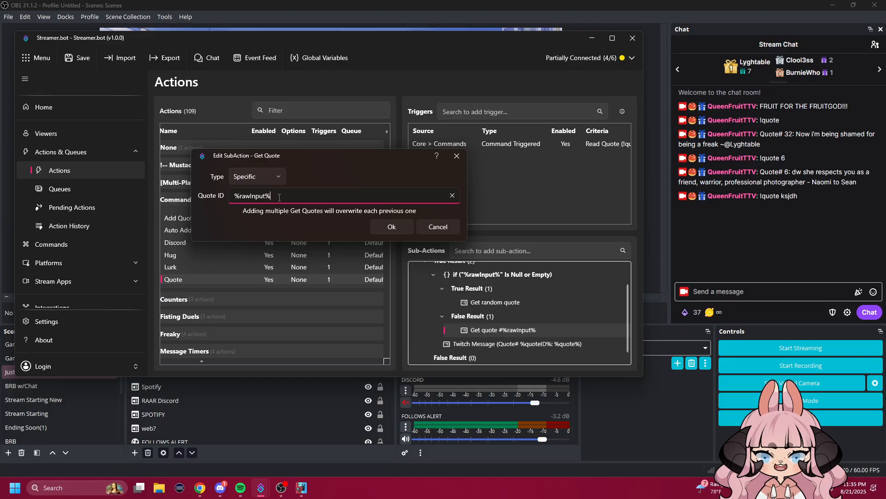
pyautogui.moveTo(279, 197); pyautogui.dragTo(218, 198)
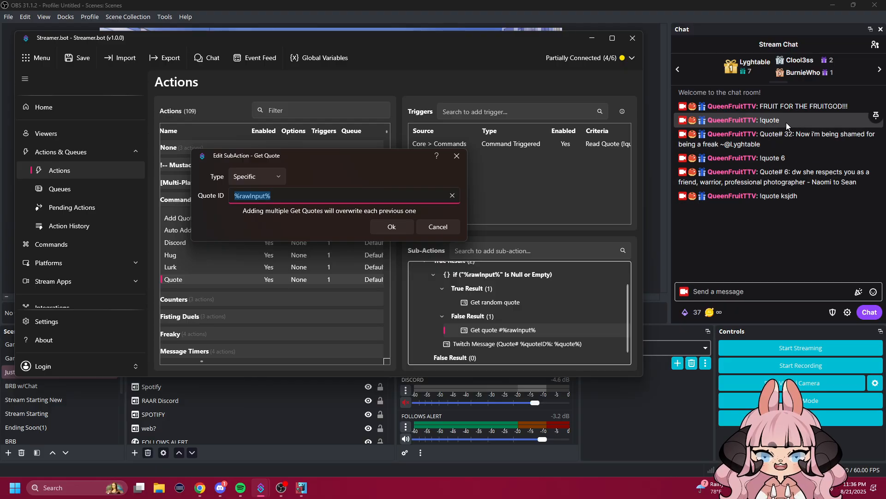
pyautogui.click(438, 227)
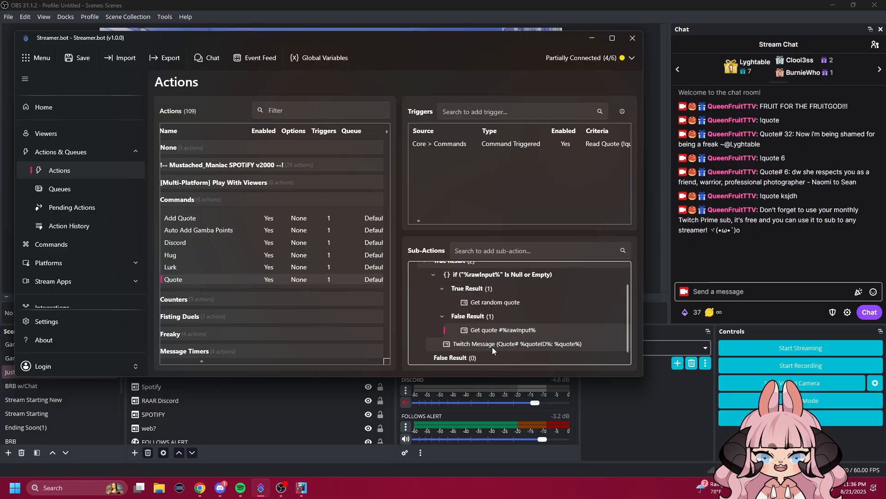
# Collapse the nested If/Else condition and locate the Twitch chat sub-actions for sending channel messages, without adding one
pyautogui.click(433, 275)
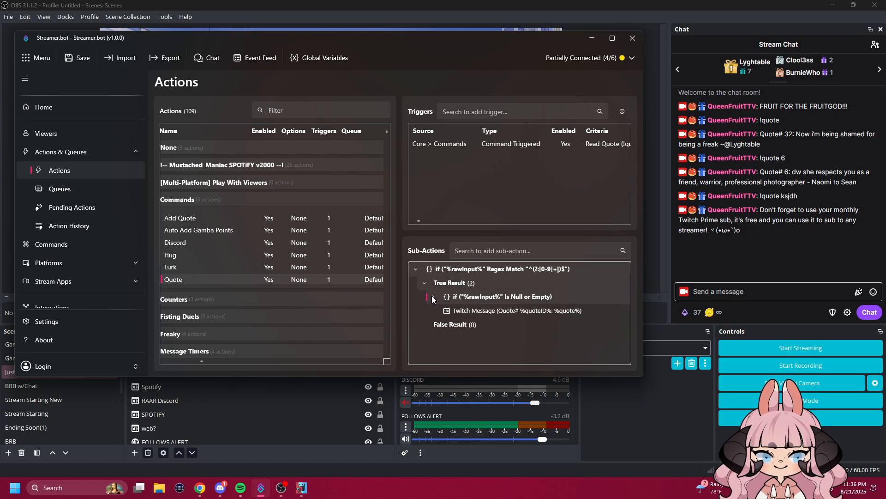
pyautogui.rightClick(451, 346)
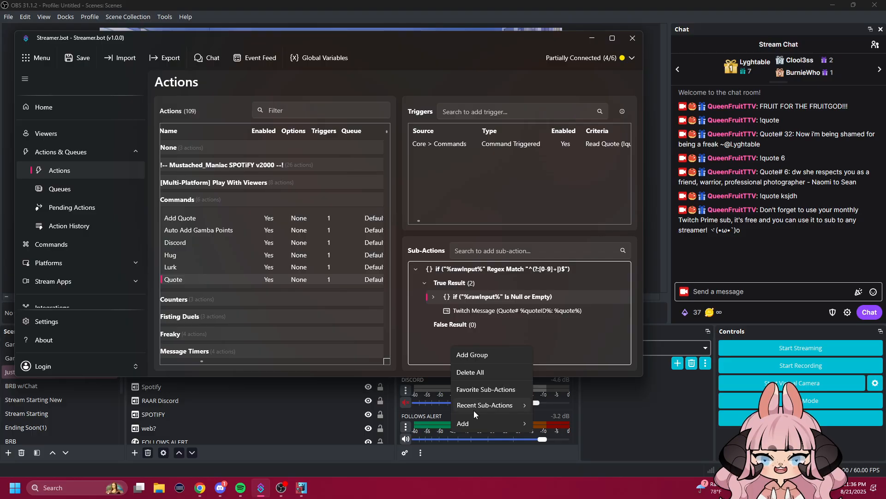
pyautogui.moveTo(475, 423)
pyautogui.moveTo(582, 409)
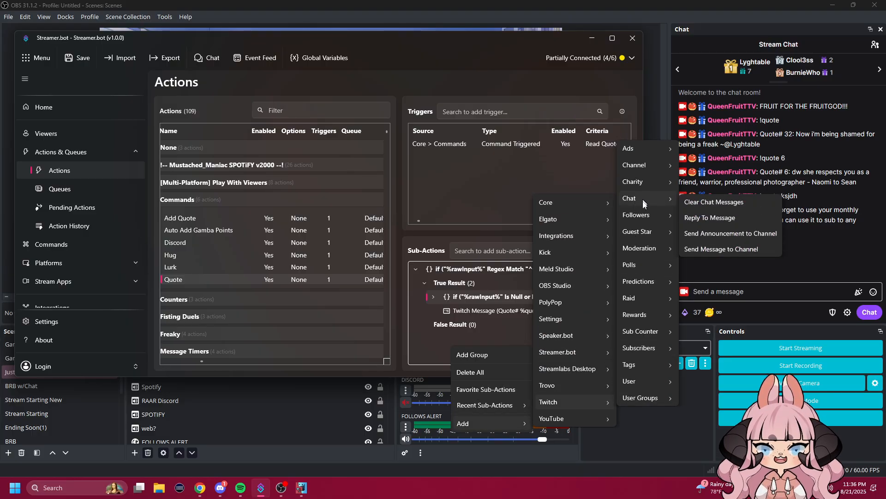
pyautogui.click(487, 326)
# Change the Quote action's Twitch message text to "Quote #%quoteID%: %quote%" and save the sub-action
pyautogui.doubleClick(493, 310)
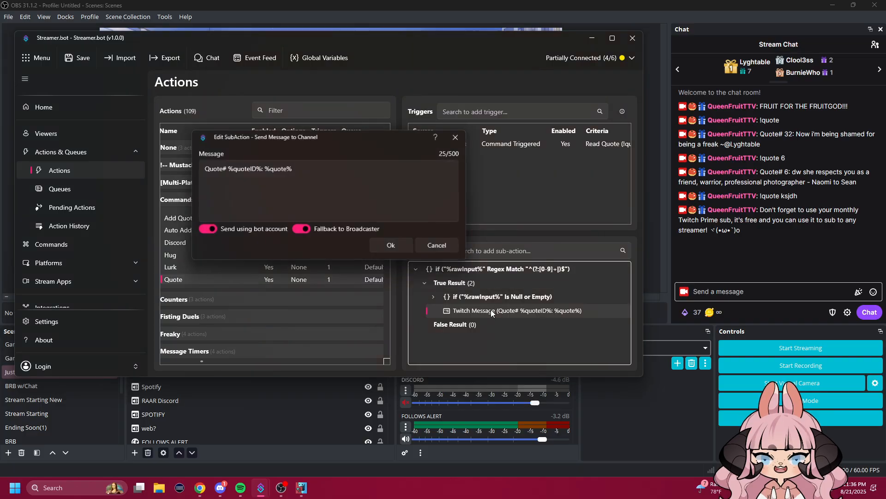
pyautogui.click(216, 175)
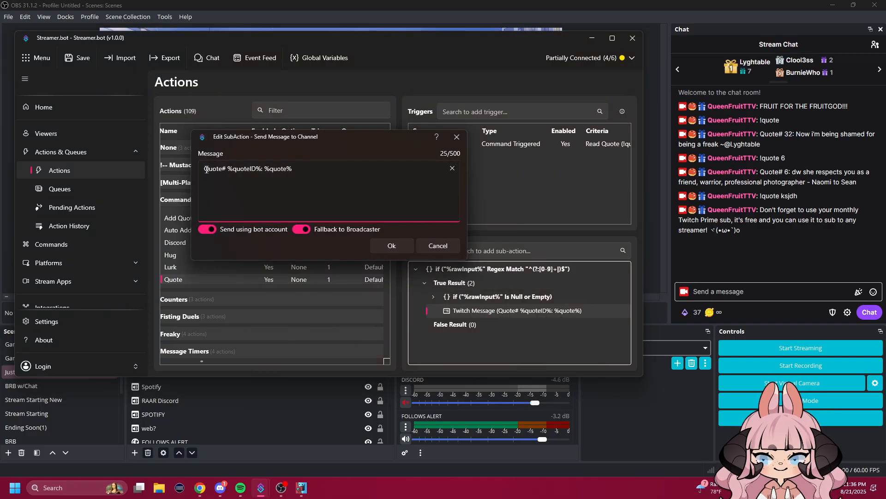
pyautogui.moveTo(205, 169); pyautogui.dragTo(234, 169)
pyautogui.click(243, 170)
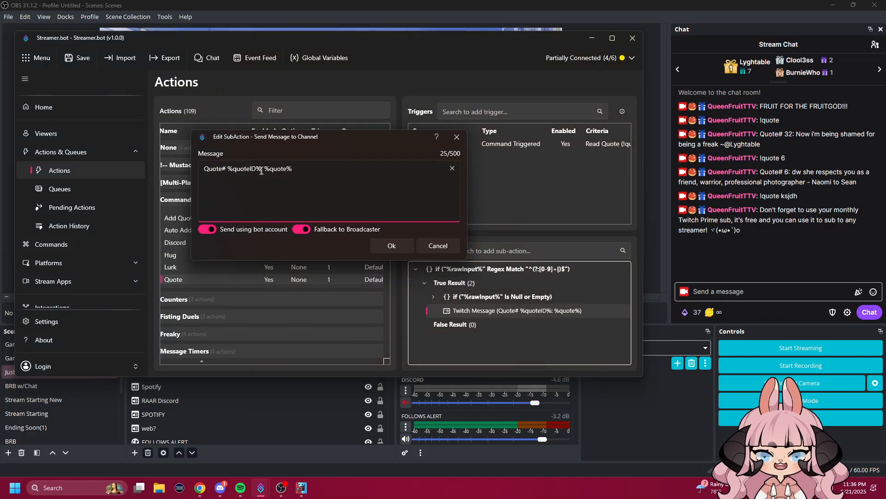
pyautogui.moveTo(296, 169); pyautogui.dragTo(265, 169)
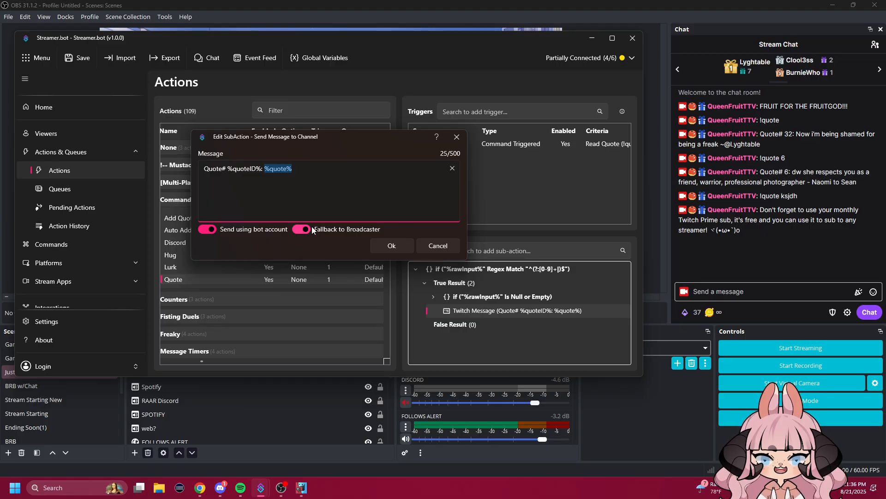
pyautogui.click(229, 170)
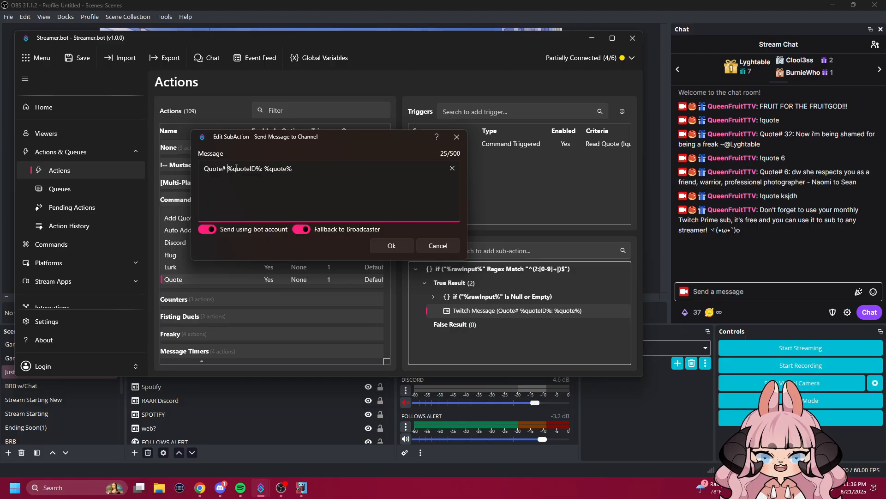
pyautogui.press('BackSpace')
pyautogui.press('BackSpace')
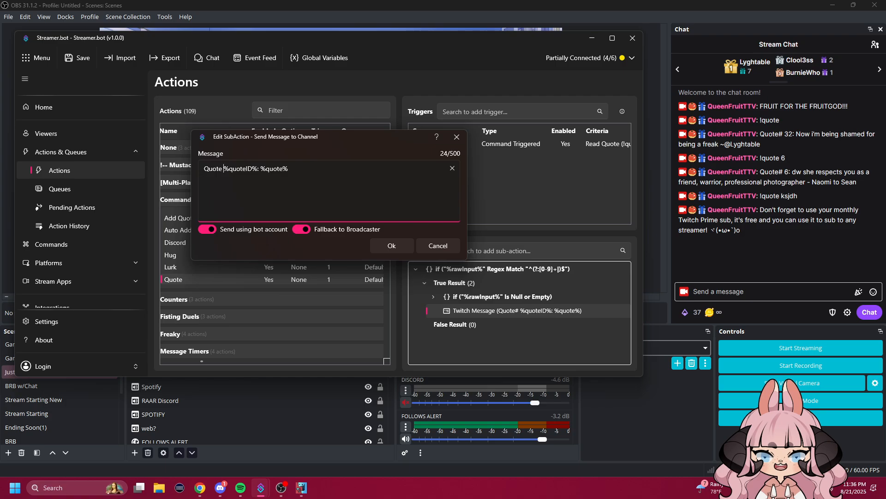
pyautogui.write('#')
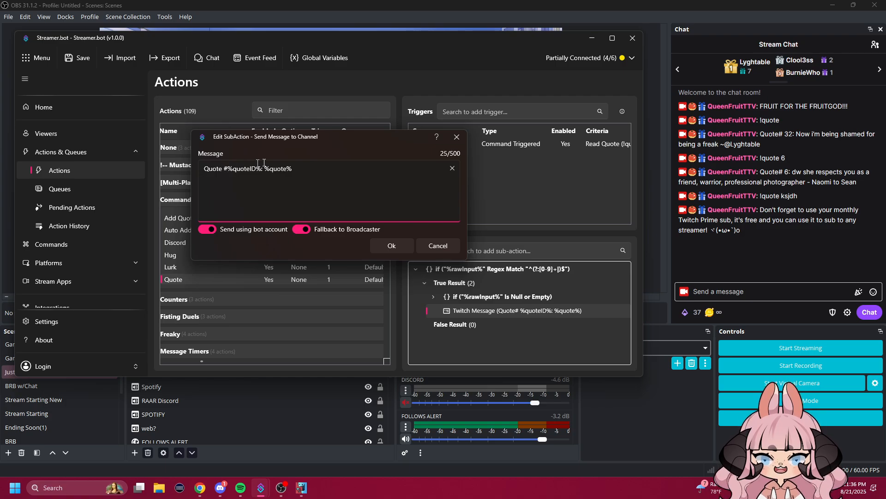
pyautogui.click(410, 247)
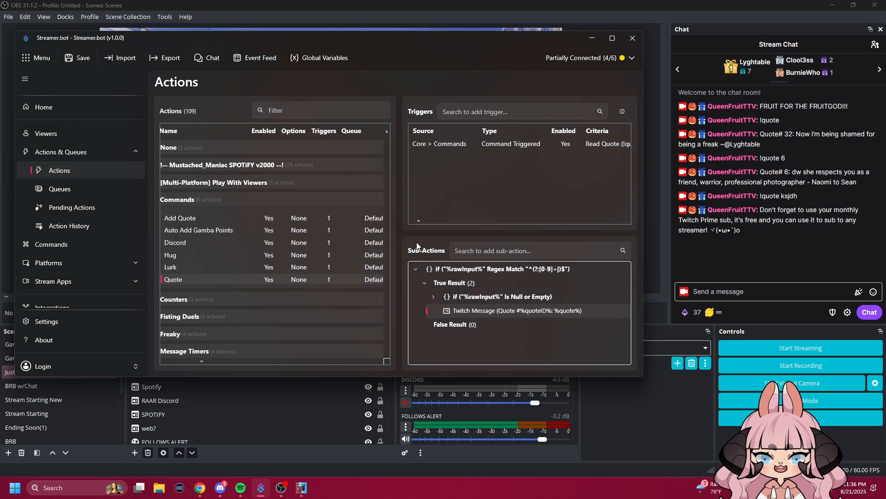
# Examine the Quote action's outer True Result, the nested Null or Empty condition's branches, and the Twitch message below them
pyautogui.moveTo(459, 315)
pyautogui.mouseDown()
pyautogui.moveTo(461, 347)
pyautogui.moveTo(462, 308)
pyautogui.moveTo(438, 316)
pyautogui.moveTo(444, 306)
pyautogui.moveTo(449, 318)
pyautogui.moveTo(461, 298)
pyautogui.moveTo(446, 315)
pyautogui.mouseUp()
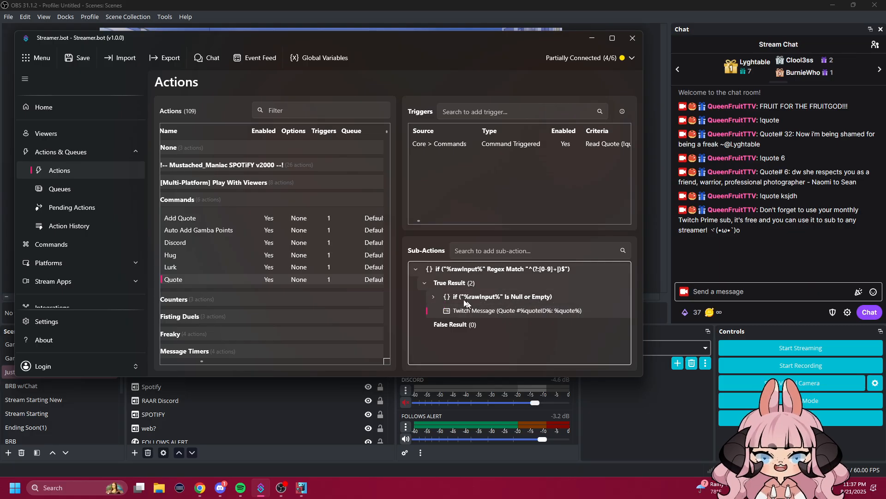
pyautogui.click(434, 297)
pyautogui.click(433, 296)
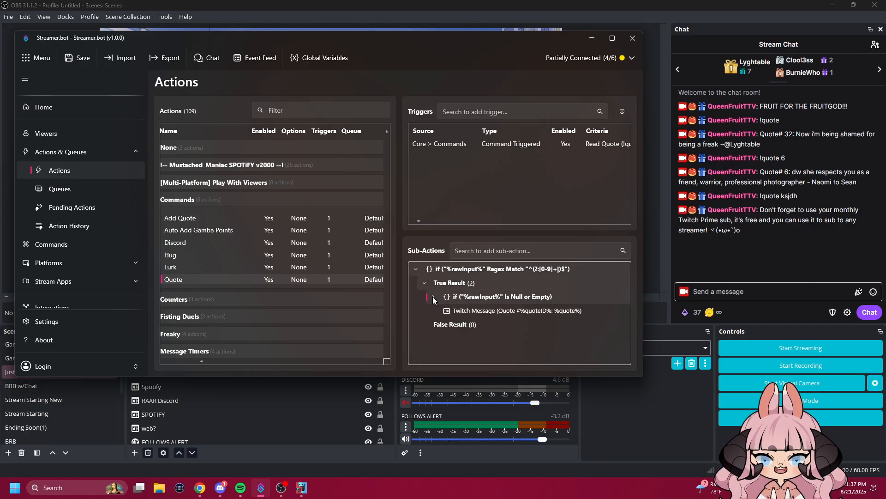
pyautogui.click(433, 296)
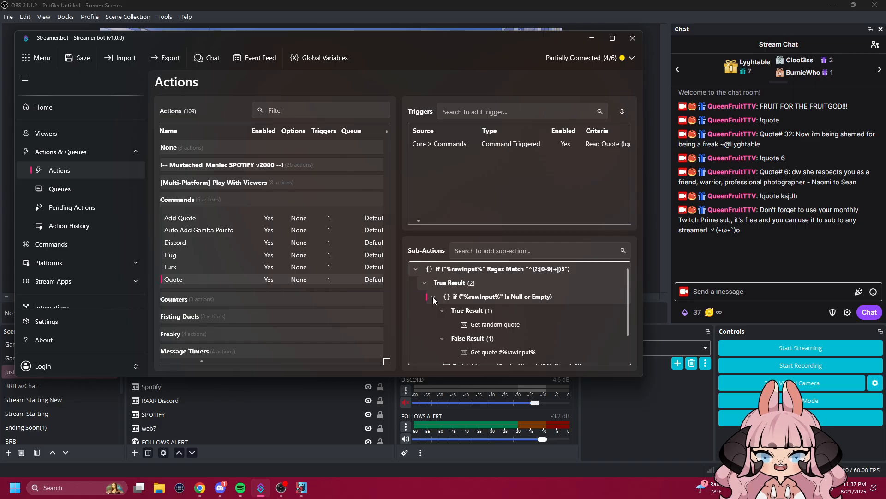
pyautogui.click(434, 297)
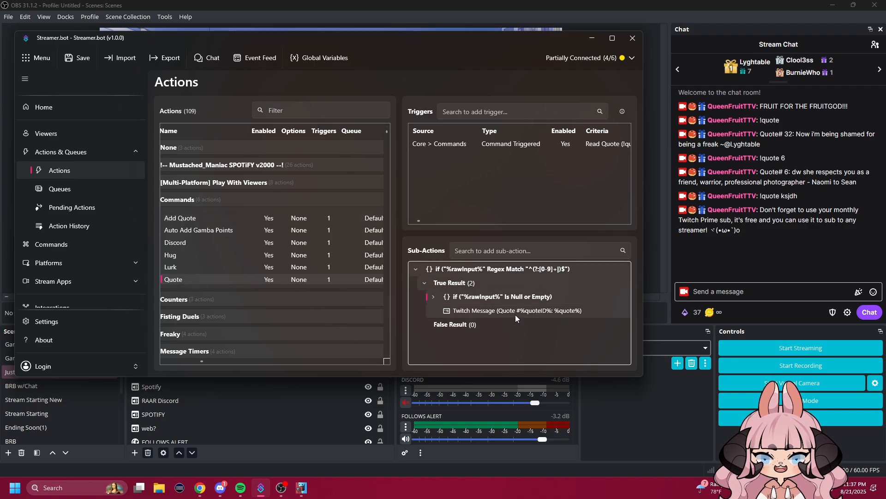
pyautogui.click(424, 283)
pyautogui.click(424, 283)
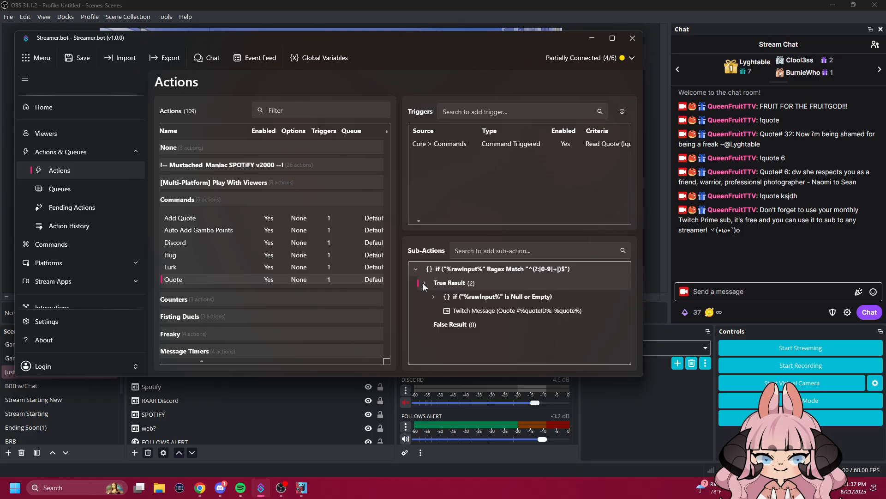
pyautogui.click(434, 297)
pyautogui.scroll(-2, 503, 302)
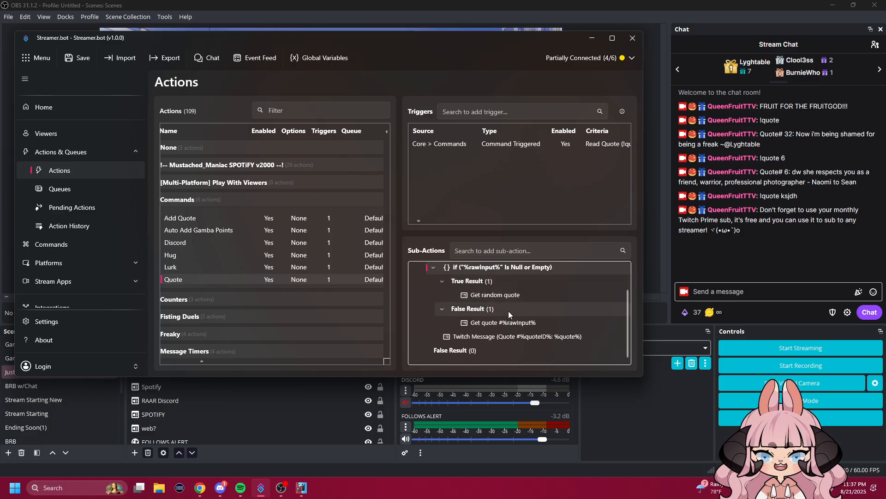
pyautogui.scroll(2, 509, 311)
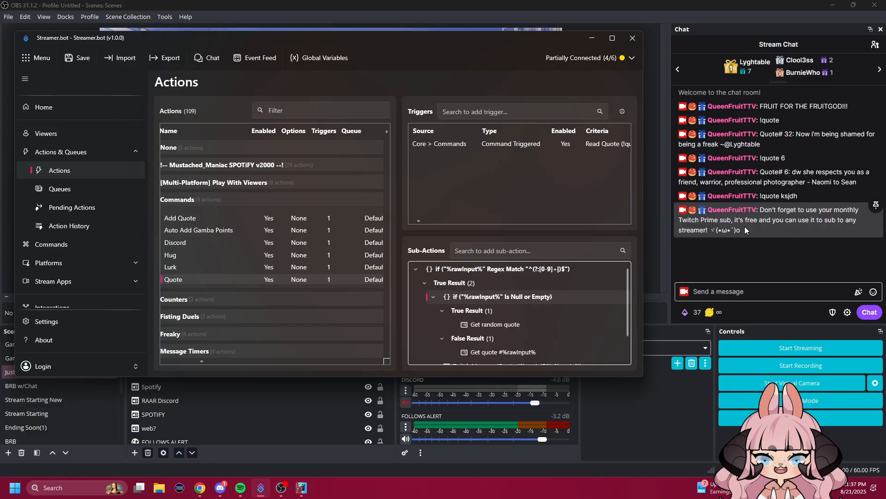
pyautogui.scroll(-3, 93, 240)
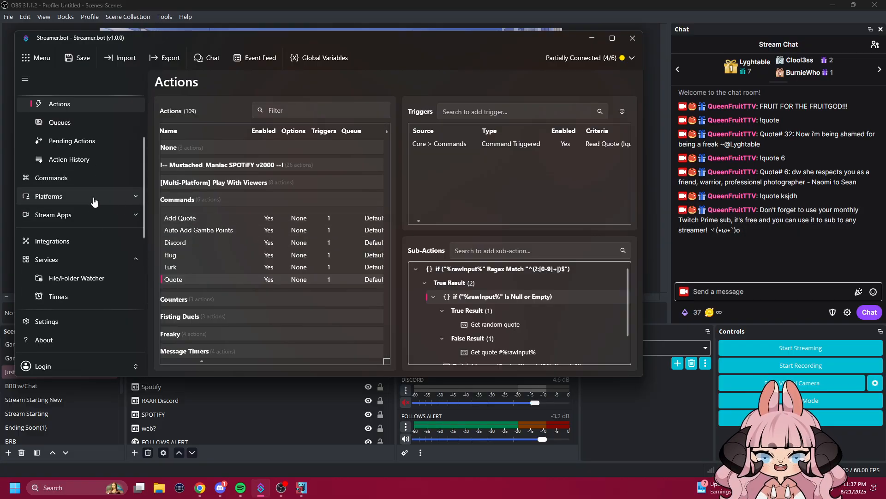
pyautogui.scroll(3, 94, 221)
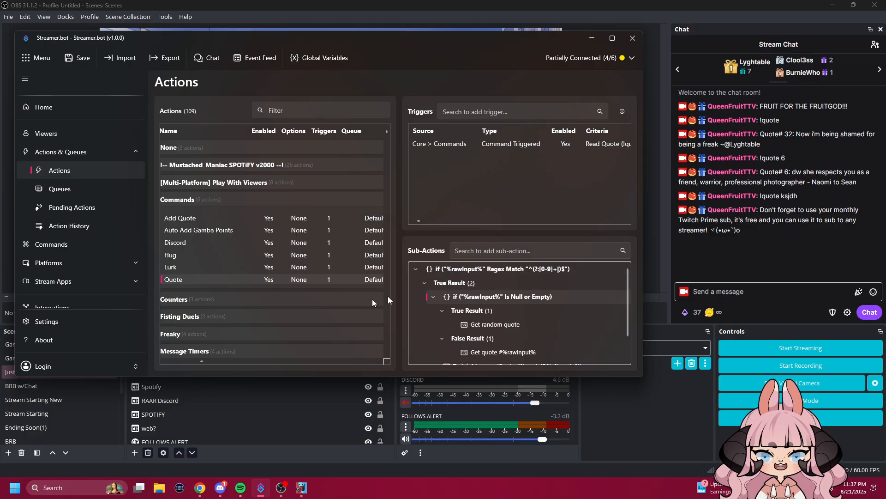
# Expand the Freaky action group, examine its Freak Jail, Freakest and Freaky actions, and collapse the group
pyautogui.scroll(-2, 324, 296)
pyautogui.click(222, 291)
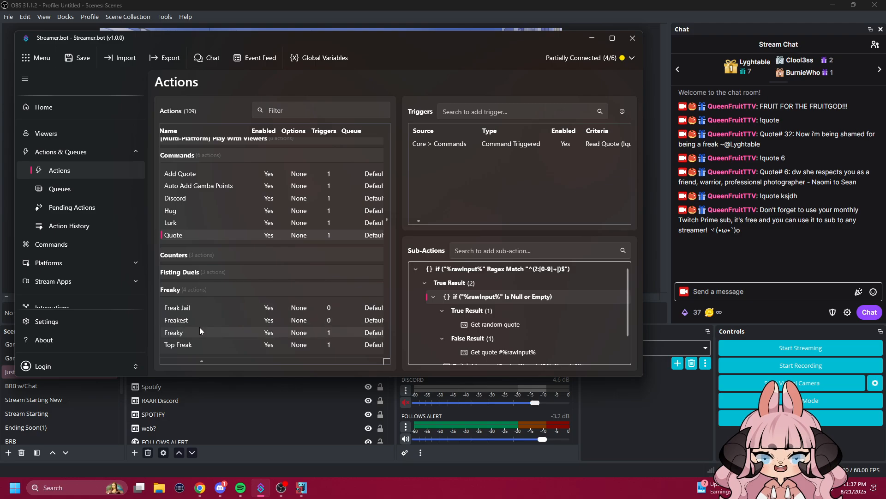
pyautogui.scroll(-1, 249, 309)
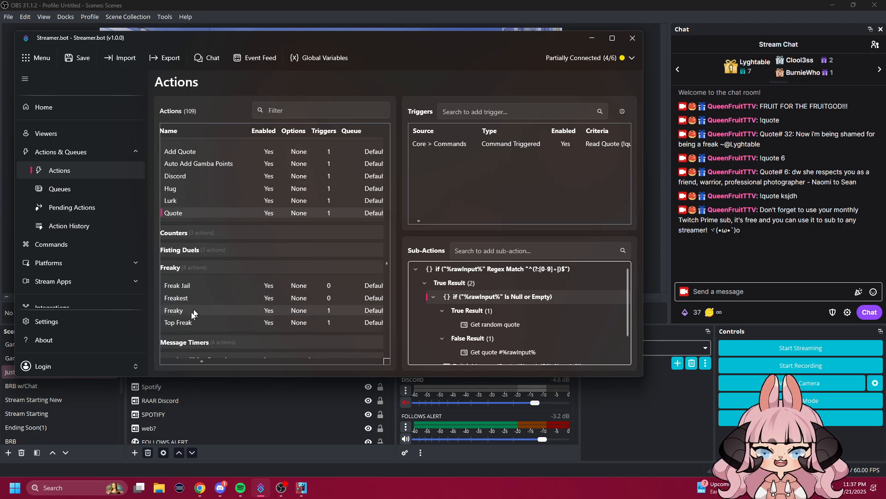
pyautogui.click(198, 285)
pyautogui.click(196, 297)
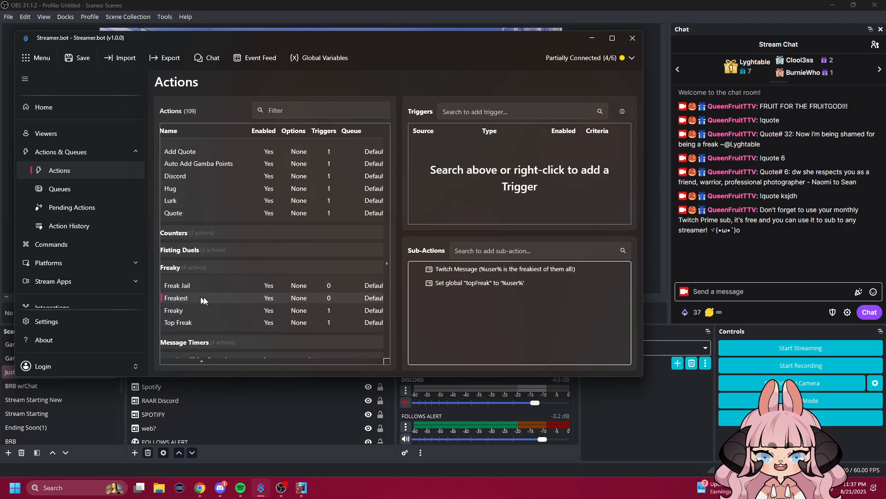
pyautogui.click(189, 310)
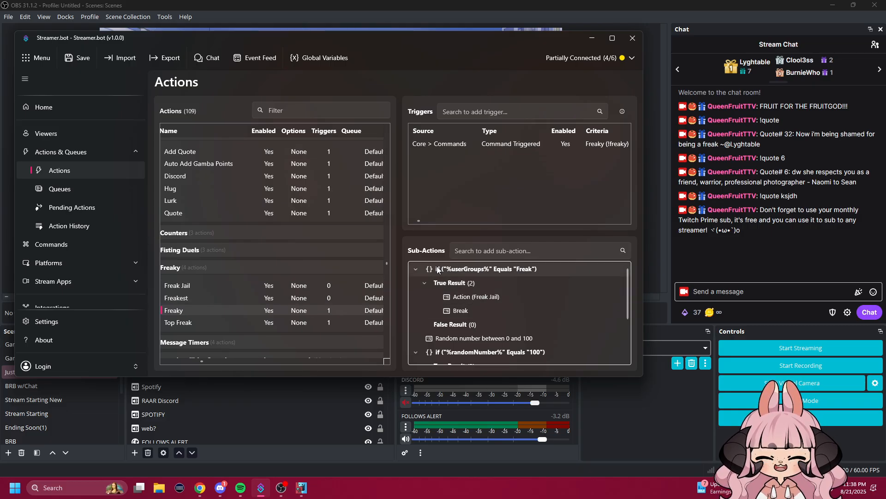
pyautogui.click(183, 271)
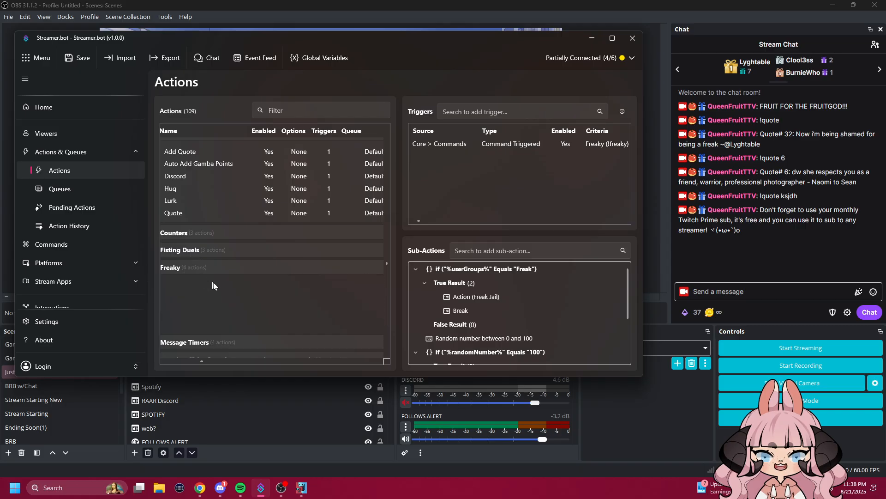
# Expand the Fisting Duels action group to view its actions, and collapse it again
pyautogui.scroll(2, 243, 299)
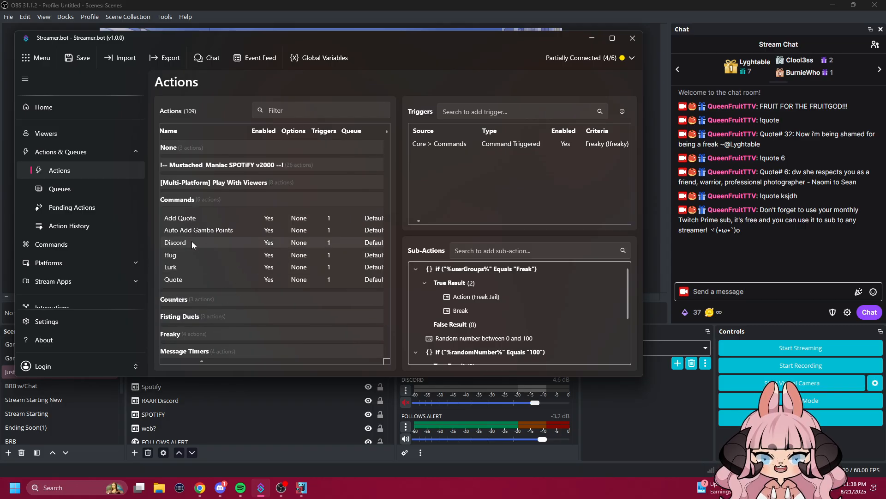
pyautogui.click(192, 317)
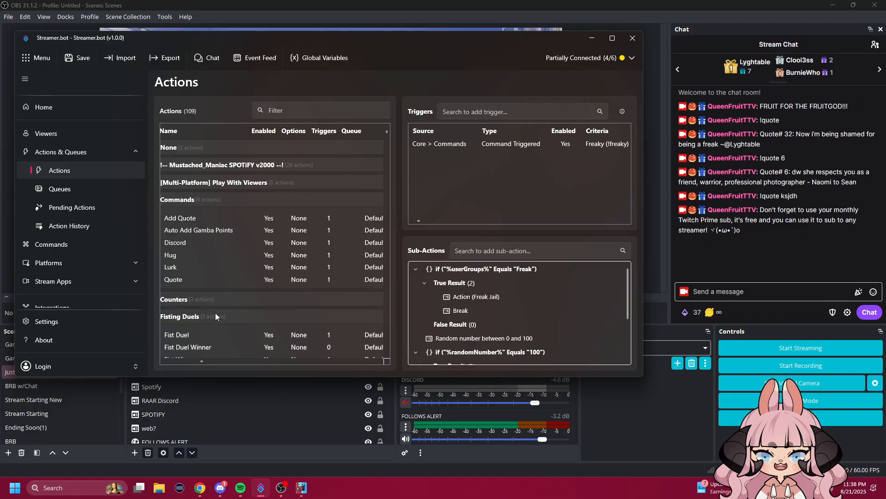
pyautogui.scroll(-1, 192, 292)
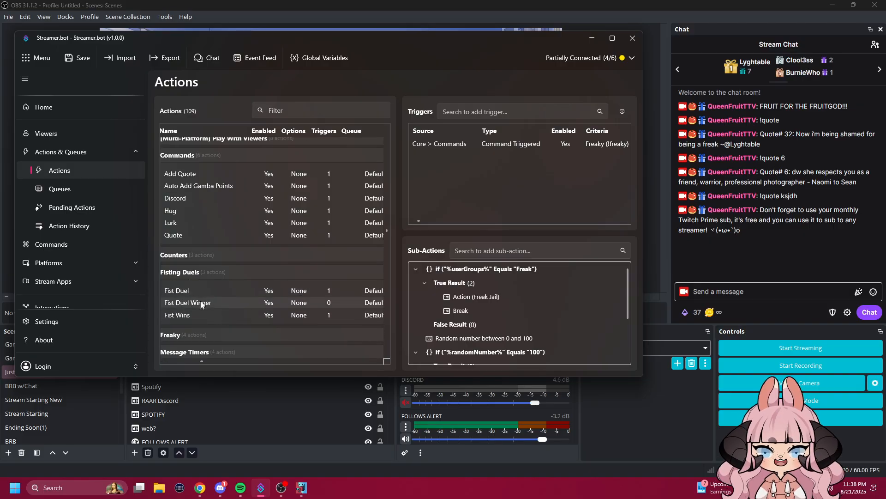
pyautogui.click(191, 273)
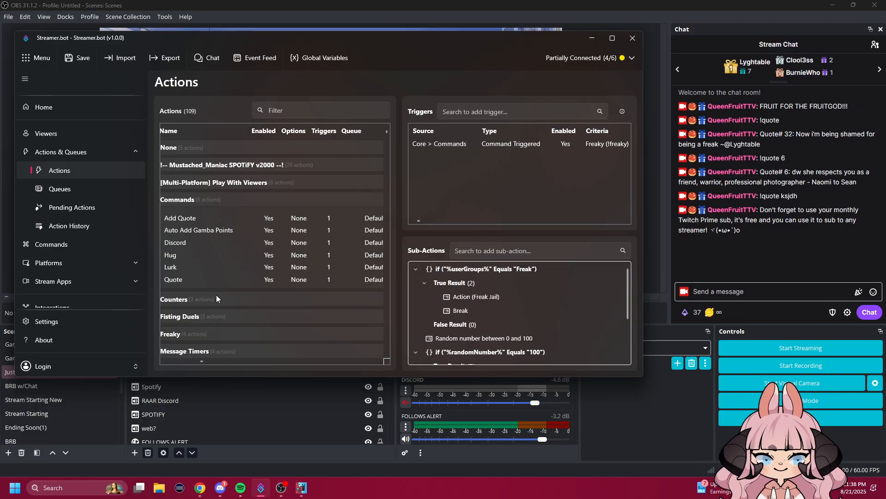